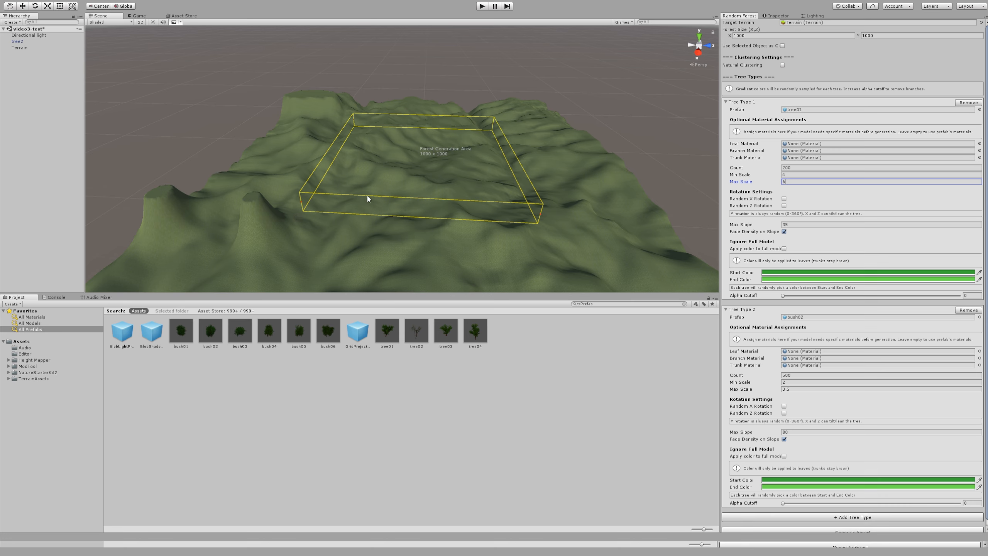
Set the forest generation area to 2000 by 2000
{"action": "left_click", "coordinate": [769, 36]}
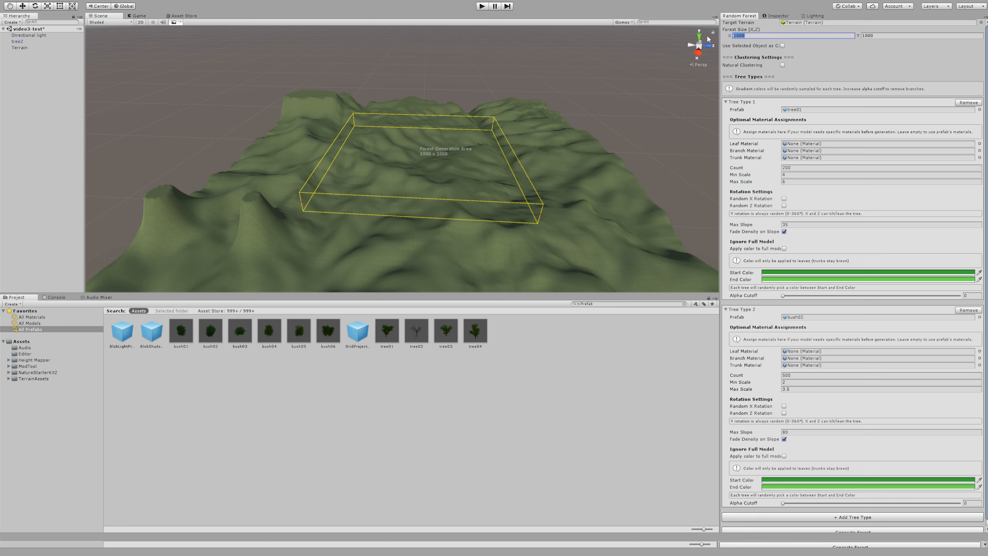
{"action": "type", "text": "2000"}
{"action": "key", "text": "Tab"}
{"action": "type", "text": "2000"}
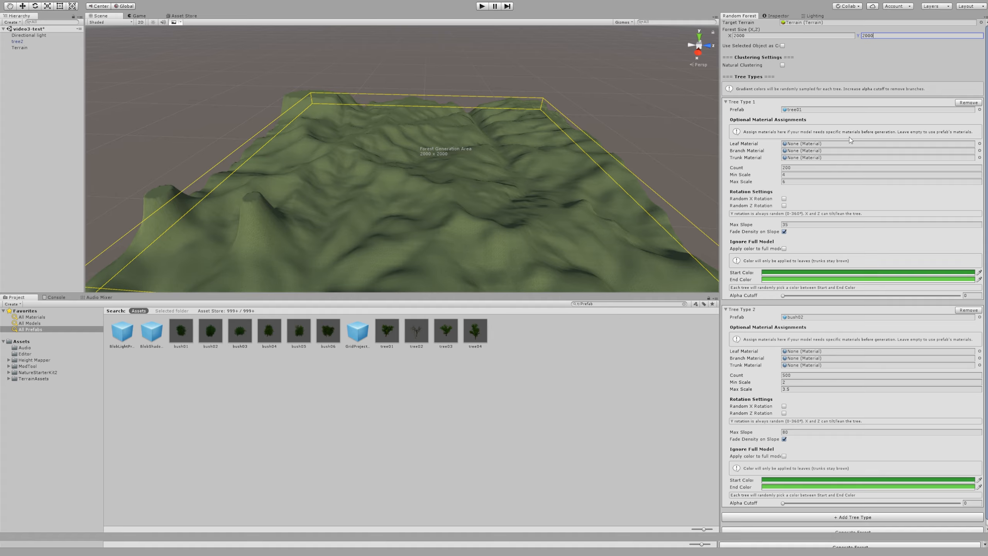
Generate the forest with a count of 1000 for tree01 and 2000 for bush02
{"action": "left_click", "coordinate": [798, 168]}
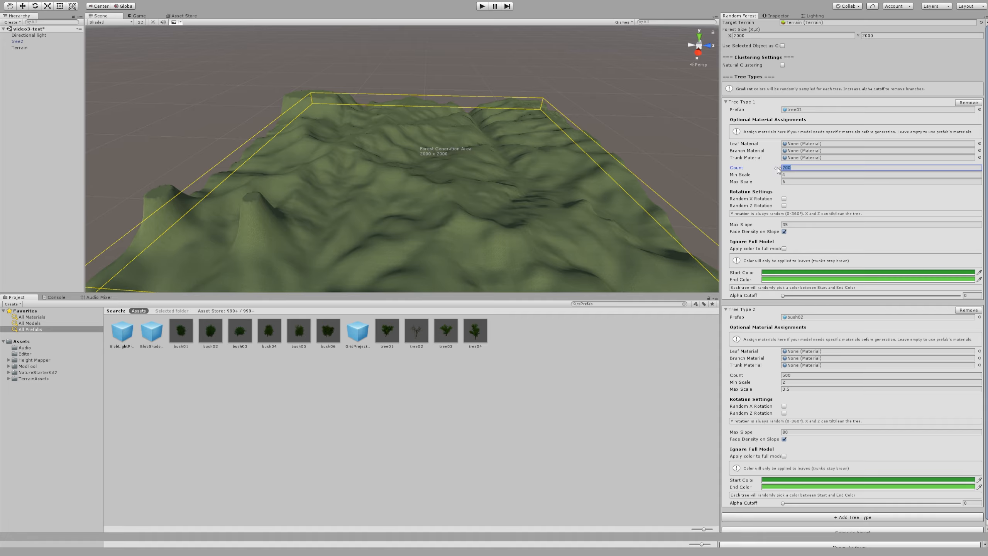
{"action": "type", "text": "1000"}
{"action": "left_click", "coordinate": [792, 375]}
{"action": "type", "text": "20"}
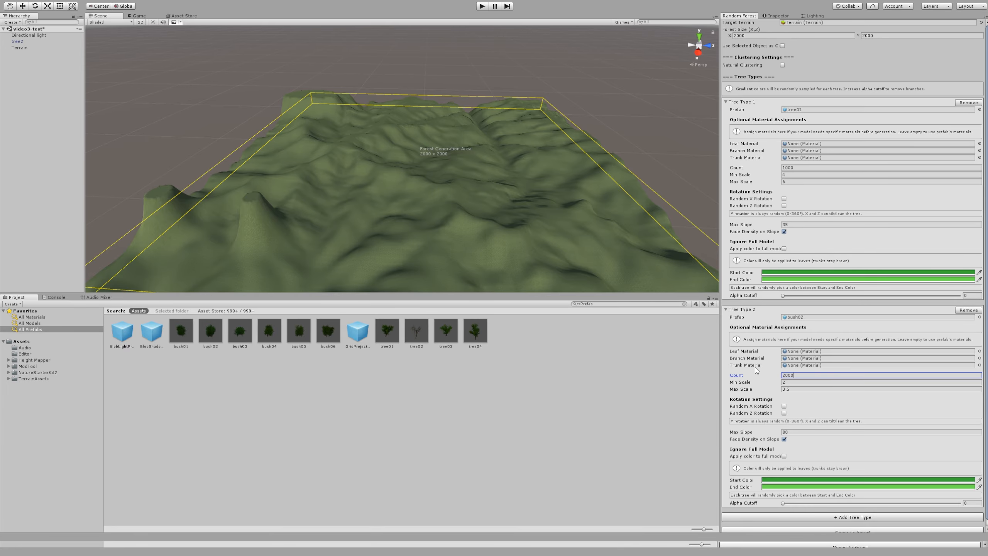
{"action": "scroll", "coordinate": [766, 355], "scroll_direction": "down", "scroll_amount": 1}
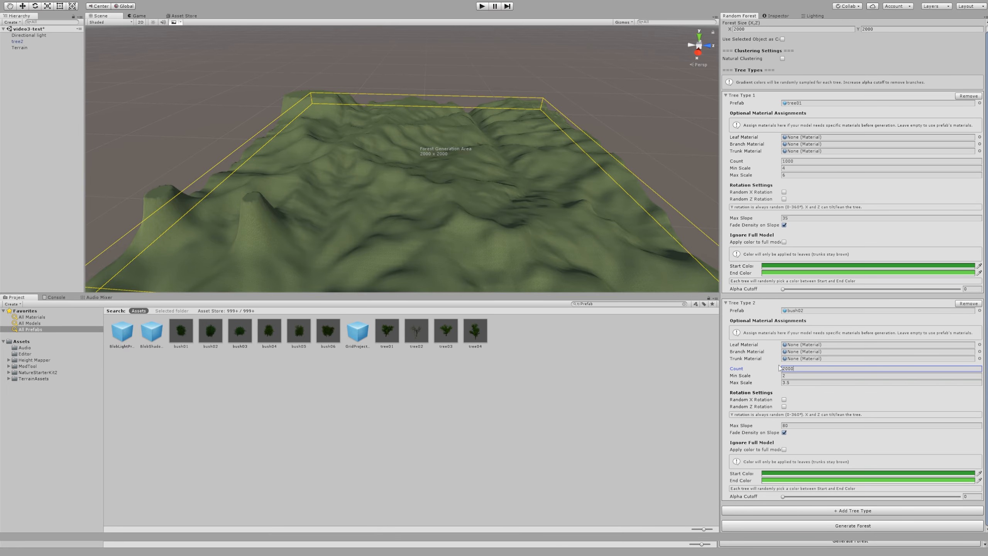
{"action": "left_click", "coordinate": [844, 526]}
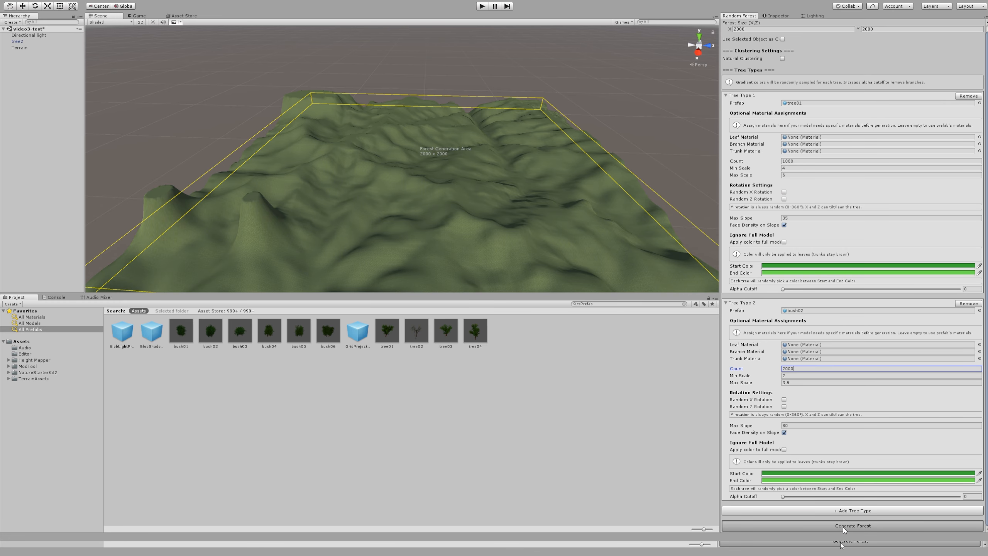
Examine how the generated trees and bushes are distributed across the terrain's hills, slopes and edges
{"action": "middle_click_drag", "start_coordinate": [370, 214], "coordinate": [415, 210]}
{"action": "scroll", "coordinate": [415, 210], "scroll_direction": "up", "scroll_amount": 3}
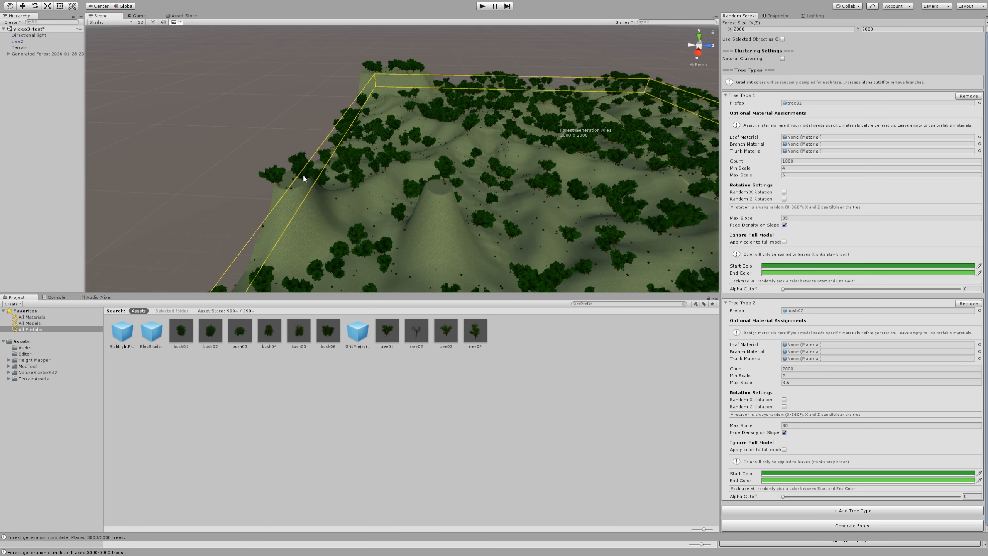
{"action": "middle_click_drag", "start_coordinate": [457, 230], "coordinate": [384, 227]}
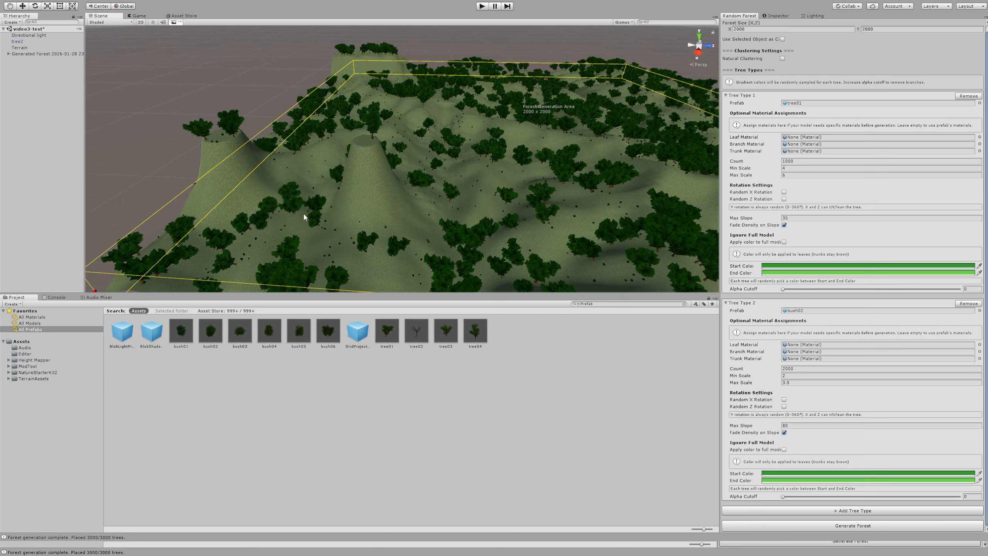
{"action": "scroll", "coordinate": [322, 207], "scroll_direction": "up", "scroll_amount": 4}
{"action": "middle_click_drag", "start_coordinate": [317, 206], "coordinate": [334, 218]}
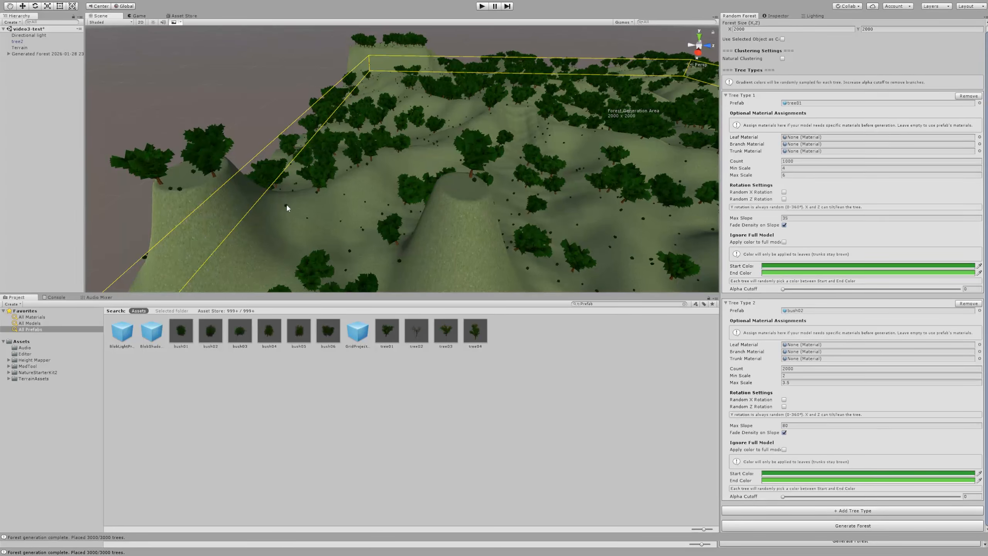
{"action": "scroll", "coordinate": [318, 218], "scroll_direction": "up", "scroll_amount": 3}
{"action": "scroll", "coordinate": [419, 220], "scroll_direction": "down", "scroll_amount": 10}
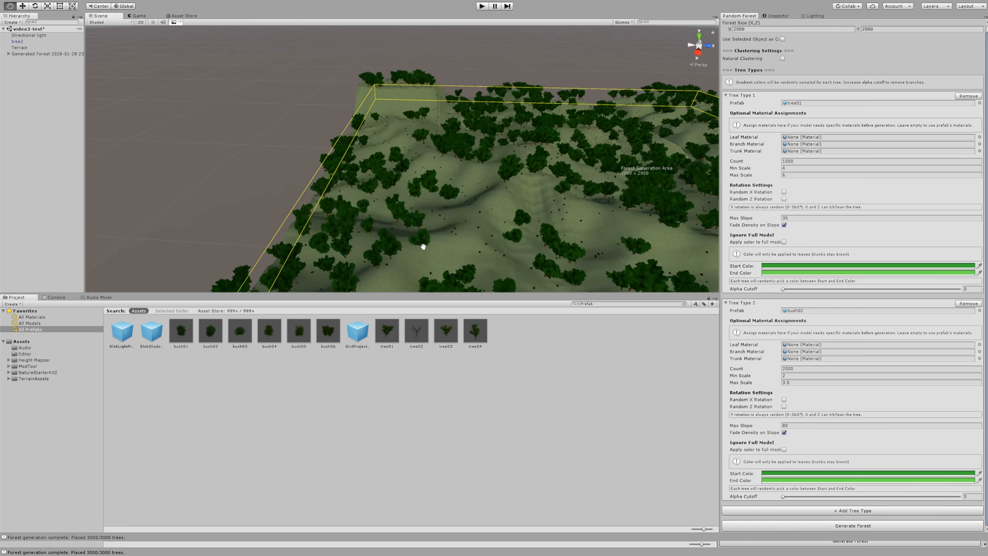
{"action": "scroll", "coordinate": [408, 265], "scroll_direction": "up", "scroll_amount": 2}
{"action": "middle_click_drag", "start_coordinate": [413, 261], "coordinate": [391, 209]}
{"action": "scroll", "coordinate": [418, 237], "scroll_direction": "up", "scroll_amount": 3}
{"action": "scroll", "coordinate": [390, 209], "scroll_direction": "down", "scroll_amount": 3}
{"action": "scroll", "coordinate": [386, 197], "scroll_direction": "up", "scroll_amount": 3}
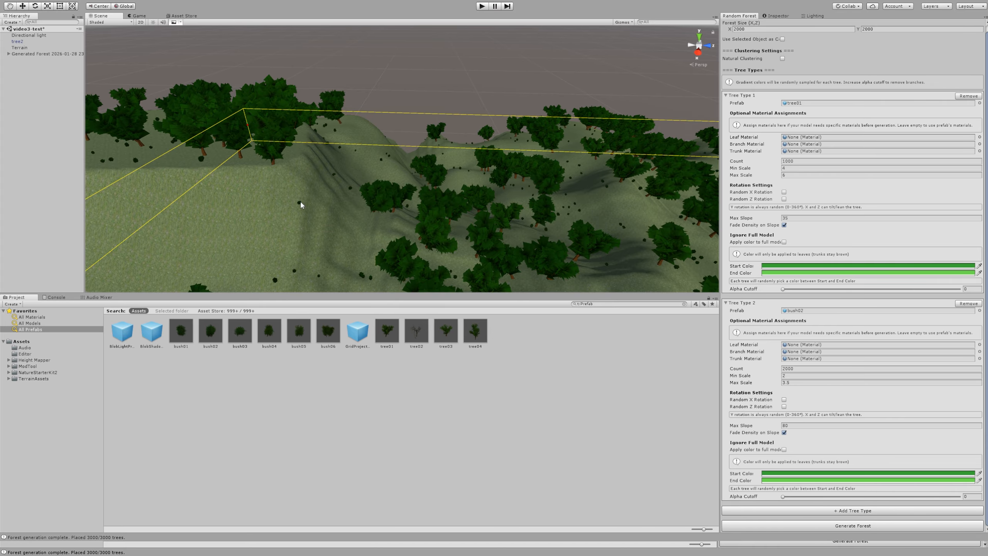
{"action": "scroll", "coordinate": [309, 224], "scroll_direction": "down", "scroll_amount": 5}
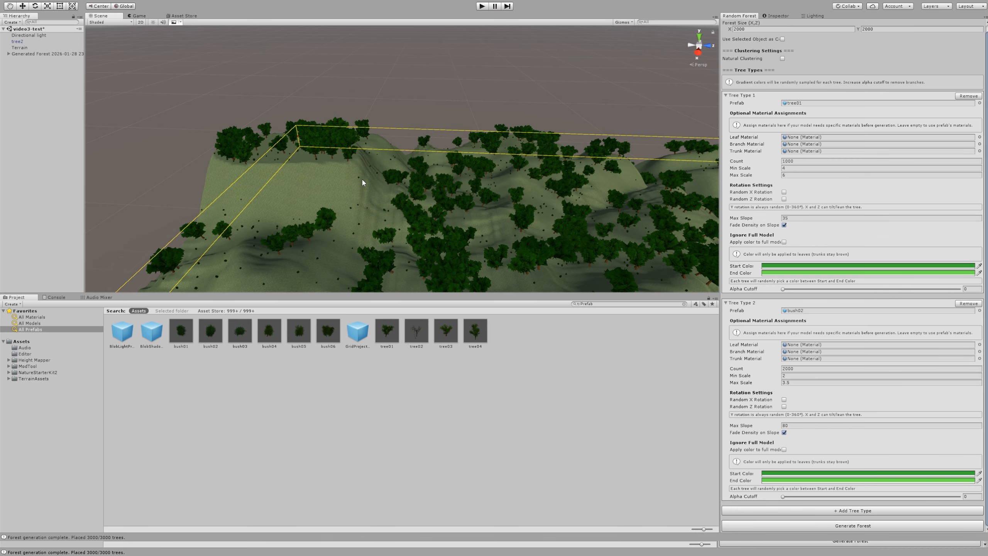
{"action": "scroll", "coordinate": [334, 182], "scroll_direction": "up", "scroll_amount": 2}
{"action": "scroll", "coordinate": [342, 183], "scroll_direction": "up", "scroll_amount": 2}
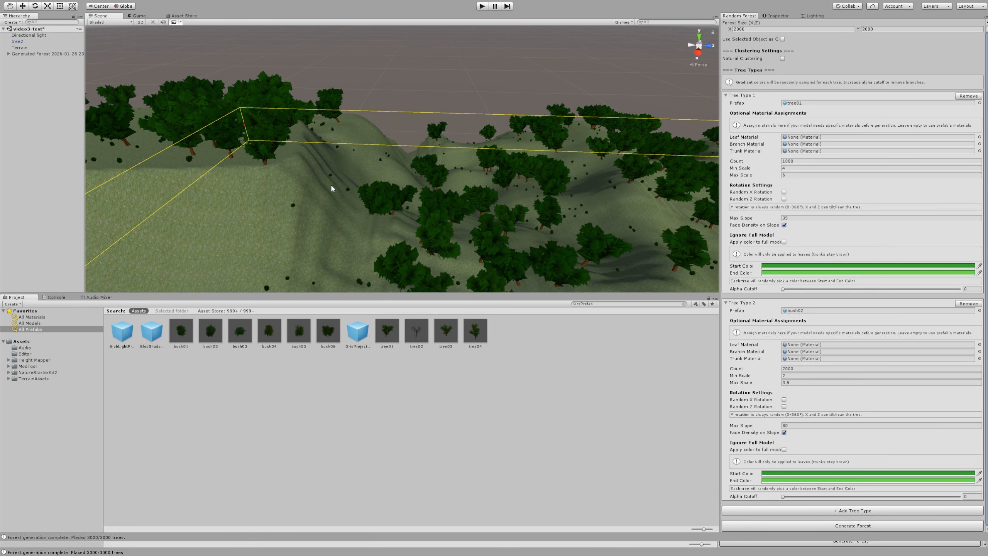
{"action": "scroll", "coordinate": [307, 202], "scroll_direction": "up", "scroll_amount": 3}
{"action": "scroll", "coordinate": [304, 181], "scroll_direction": "down", "scroll_amount": 8}
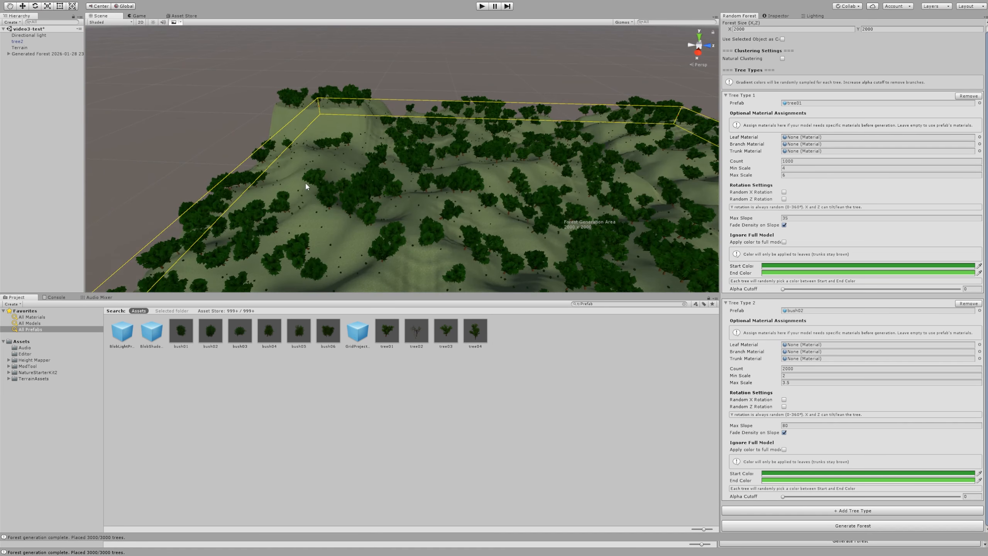
{"action": "scroll", "coordinate": [427, 197], "scroll_direction": "down", "scroll_amount": 4}
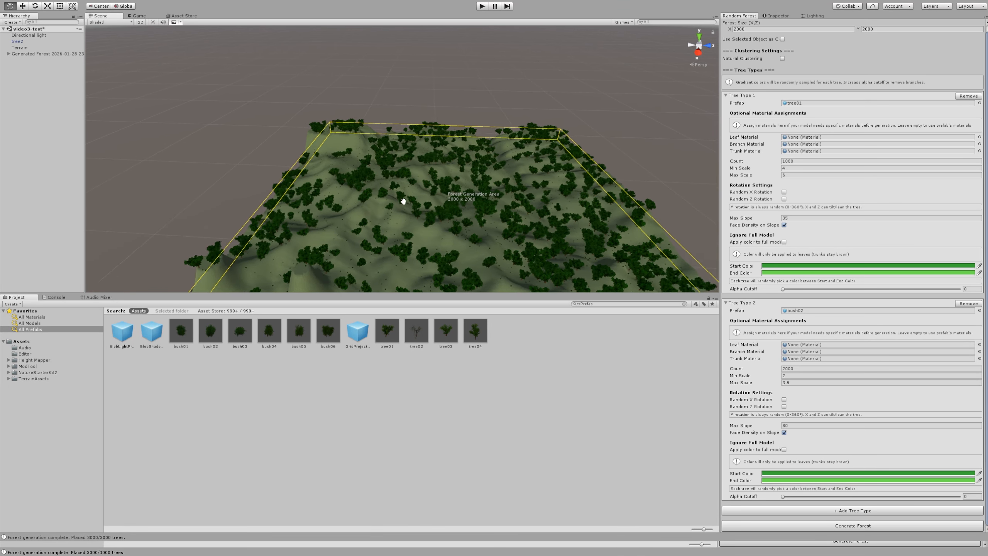
{"action": "scroll", "coordinate": [392, 202], "scroll_direction": "down", "scroll_amount": 2}
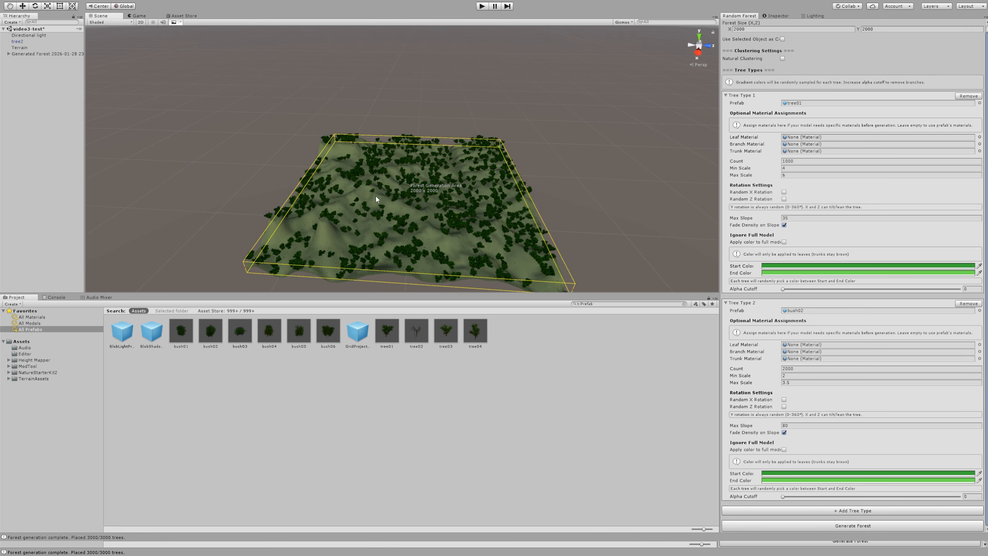
Delete the old tree2 object and the generated forest from the scene
{"action": "left_click", "coordinate": [373, 193]}
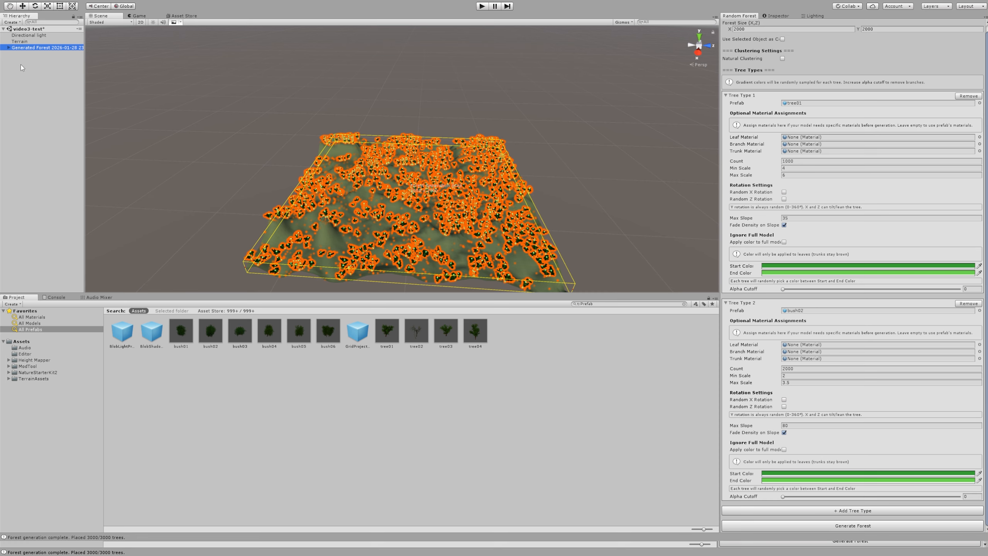
{"action": "key", "text": "Delete"}
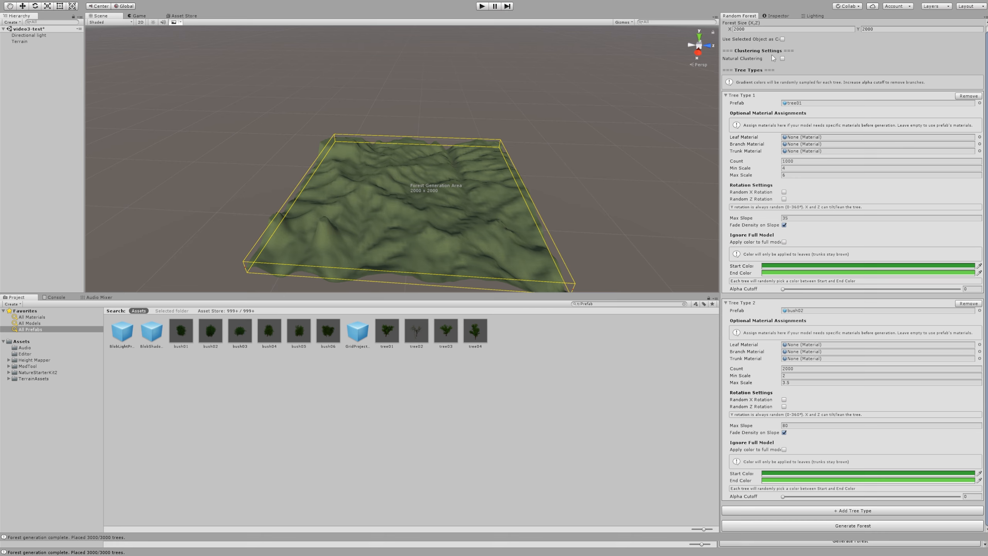
Enable using the selected object as the forest center and place the tree01 prefab on the terrain as that center
{"action": "left_click", "coordinate": [782, 39]}
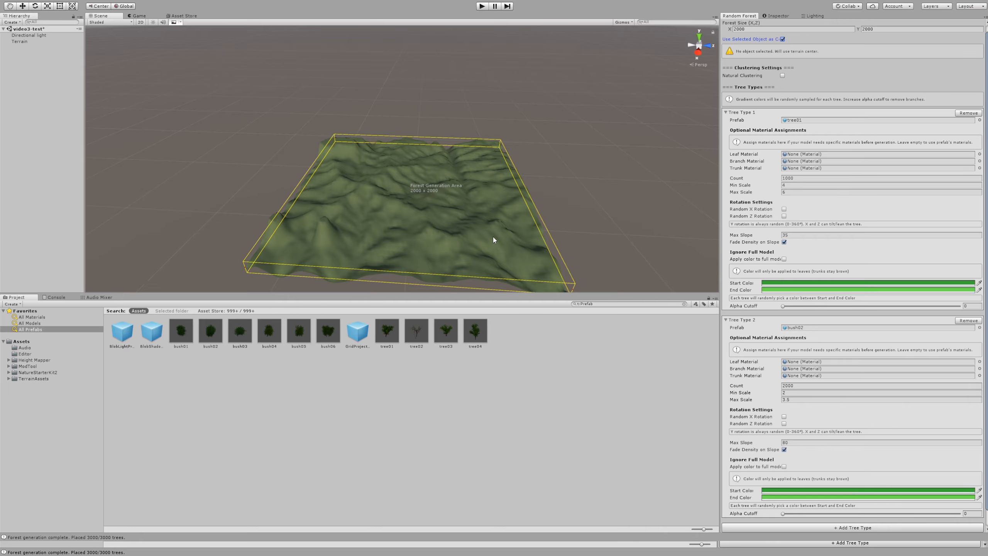
{"action": "left_click_drag", "start_coordinate": [387, 332], "coordinate": [377, 250]}
{"action": "left_click_drag", "start_coordinate": [351, 215], "coordinate": [339, 194]}
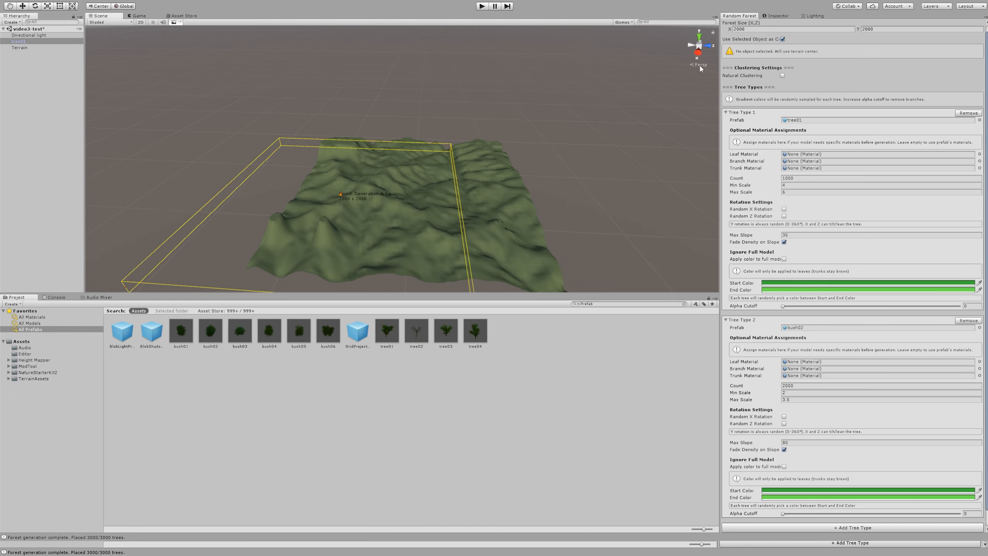
Set the forest generation area around tree01 to 100 by 100
{"action": "left_click", "coordinate": [745, 29]}
{"action": "type", "text": "100"}
{"action": "key", "text": "Tab"}
{"action": "type", "text": "100"}
{"action": "scroll", "coordinate": [382, 215], "scroll_direction": "up", "scroll_amount": 5}
{"action": "middle_click_drag", "start_coordinate": [333, 252], "coordinate": [379, 224]}
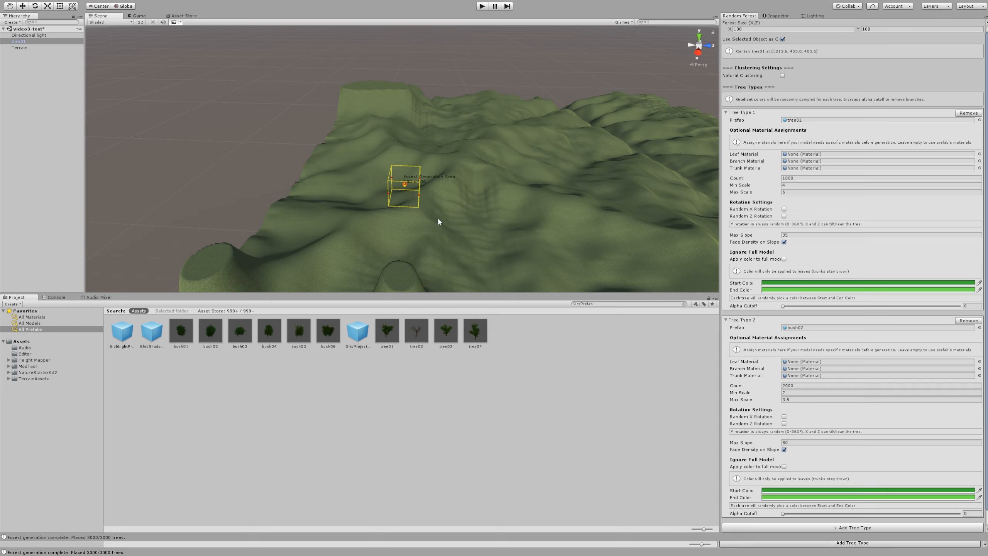
Set the tree01 count to 50 and remove the bush02 tree type
{"action": "left_click", "coordinate": [809, 177]}
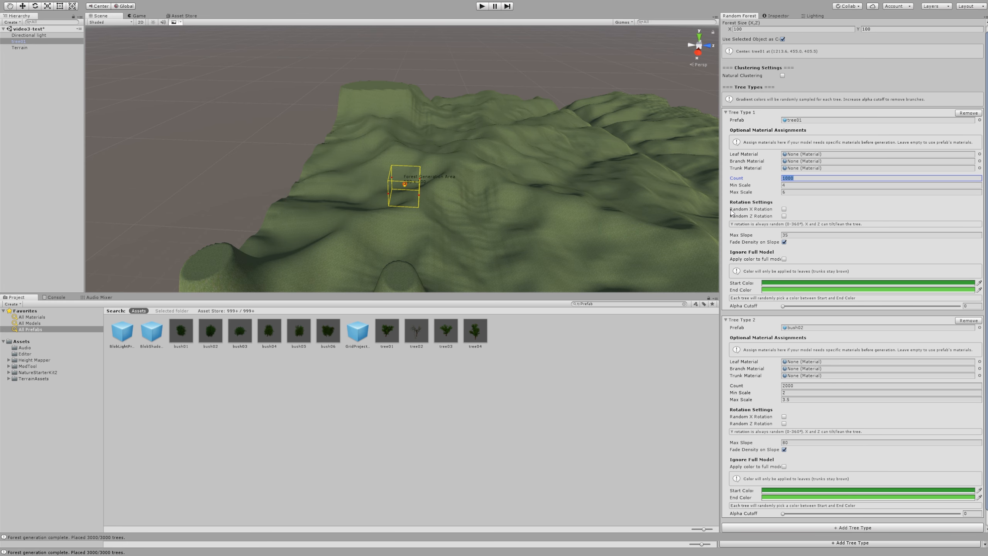
{"action": "type", "text": "50"}
{"action": "left_click", "coordinate": [970, 321]}
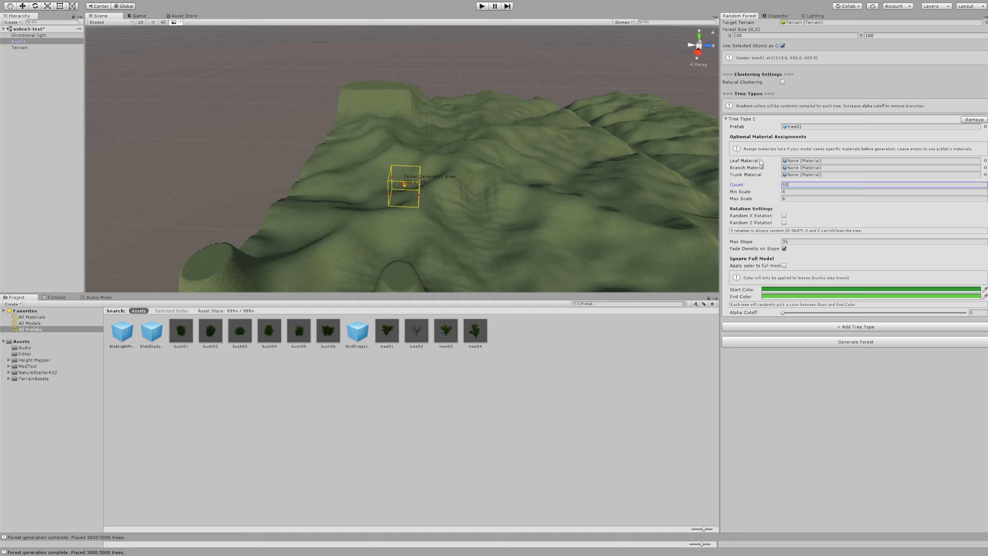
Generate the forest around the placed tree01, inspect the tree cluster and delete it again
{"action": "scroll", "coordinate": [476, 199], "scroll_direction": "up", "scroll_amount": 3}
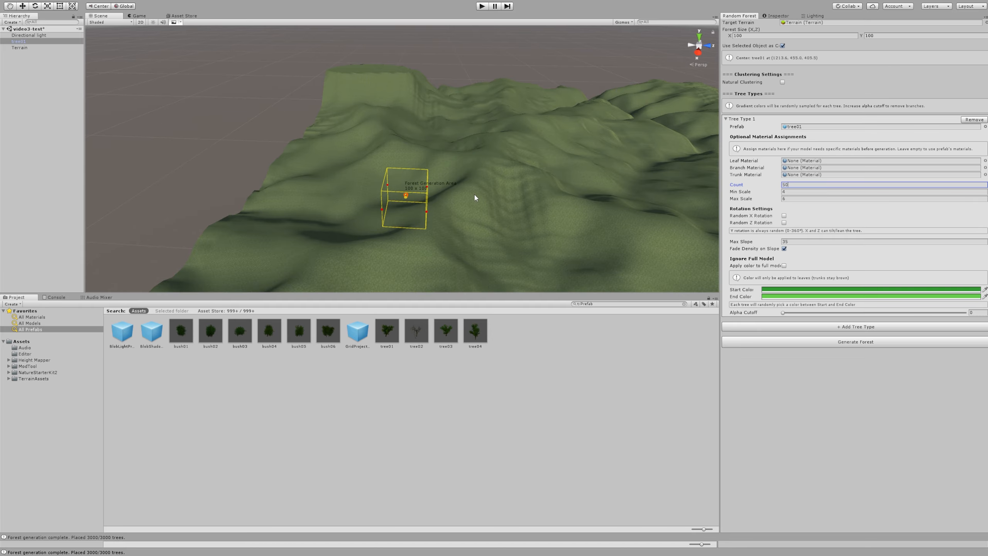
{"action": "left_click", "coordinate": [843, 342]}
{"action": "scroll", "coordinate": [393, 208], "scroll_direction": "up", "scroll_amount": 6}
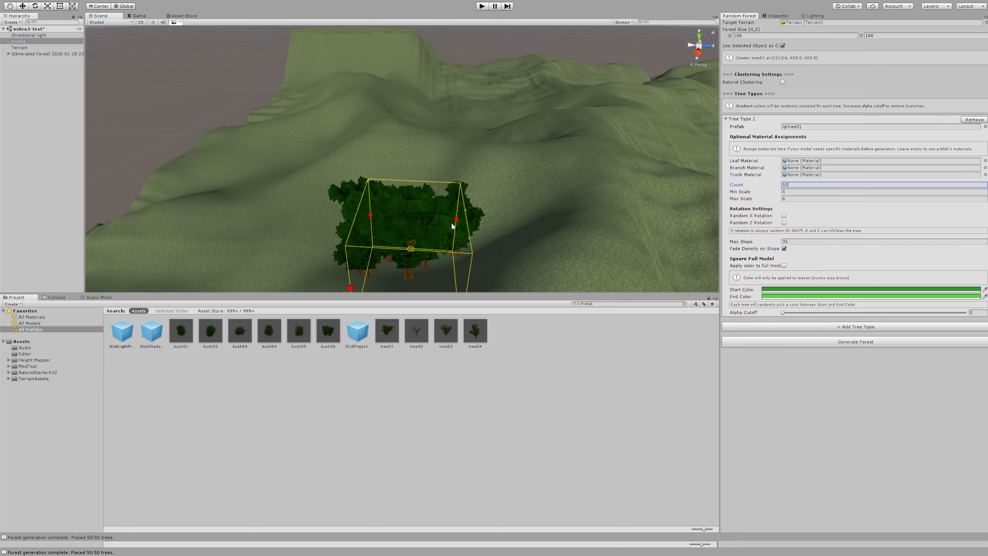
{"action": "middle_click_drag", "start_coordinate": [455, 178], "coordinate": [455, 210]}
{"action": "scroll", "coordinate": [449, 185], "scroll_direction": "up", "scroll_amount": 3}
{"action": "scroll", "coordinate": [448, 185], "scroll_direction": "down", "scroll_amount": 8}
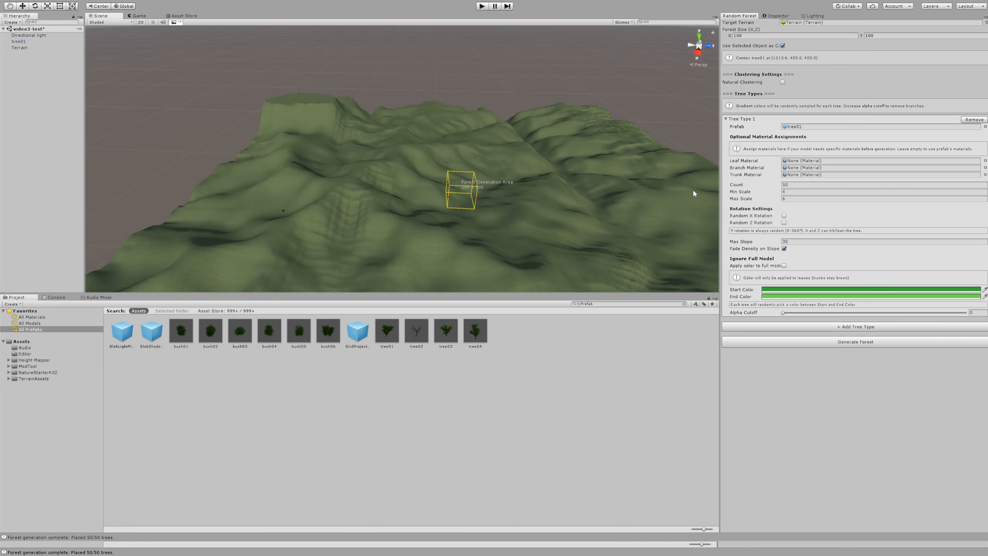
Set the forest size to 500 by 500 and center the area on the placed tree01 object
{"action": "left_click", "coordinate": [755, 35]}
{"action": "type", "text": "500"}
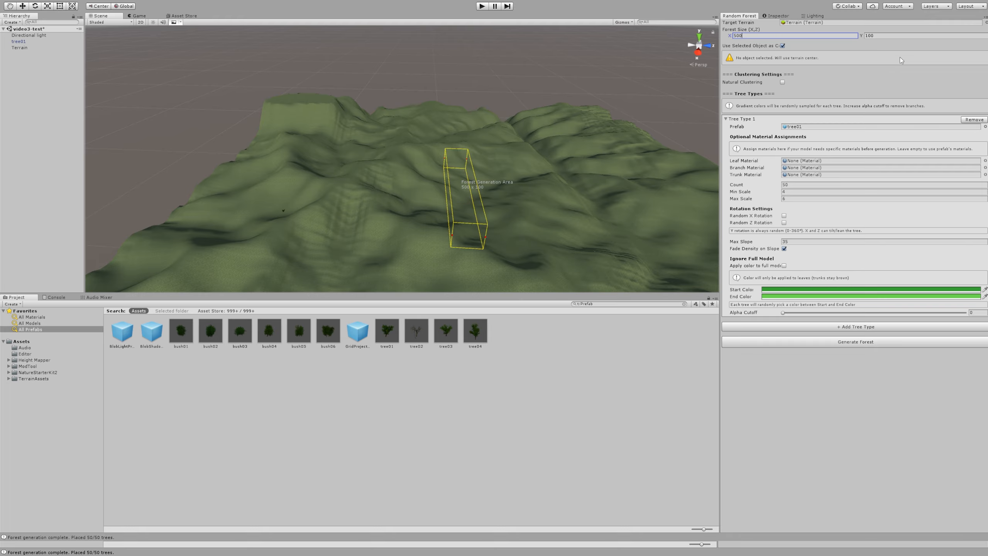
{"action": "left_click", "coordinate": [887, 35]}
{"action": "type", "text": "50"}
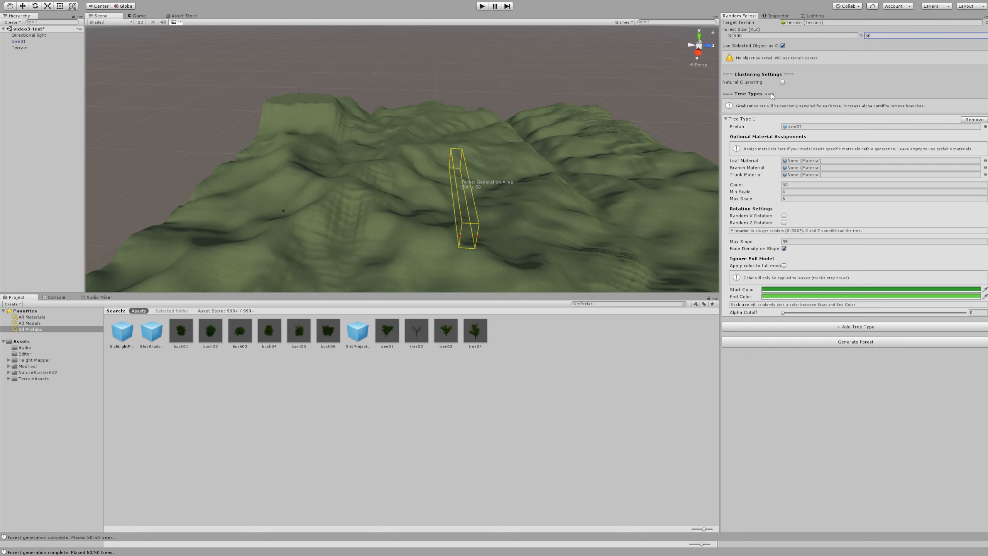
{"action": "type", "text": "00500"}
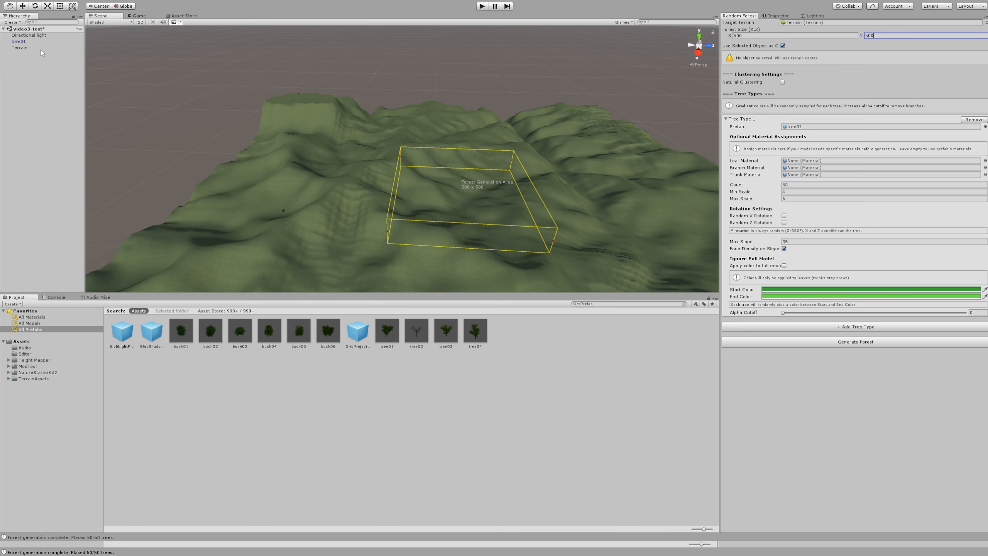
{"action": "left_click", "coordinate": [17, 41]}
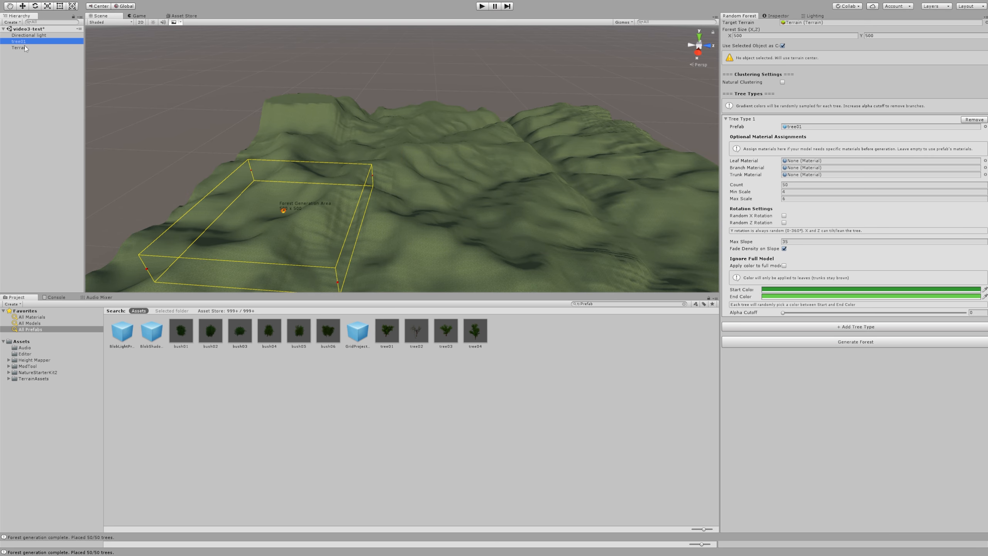
{"action": "middle_click_drag", "start_coordinate": [332, 197], "coordinate": [509, 216]}
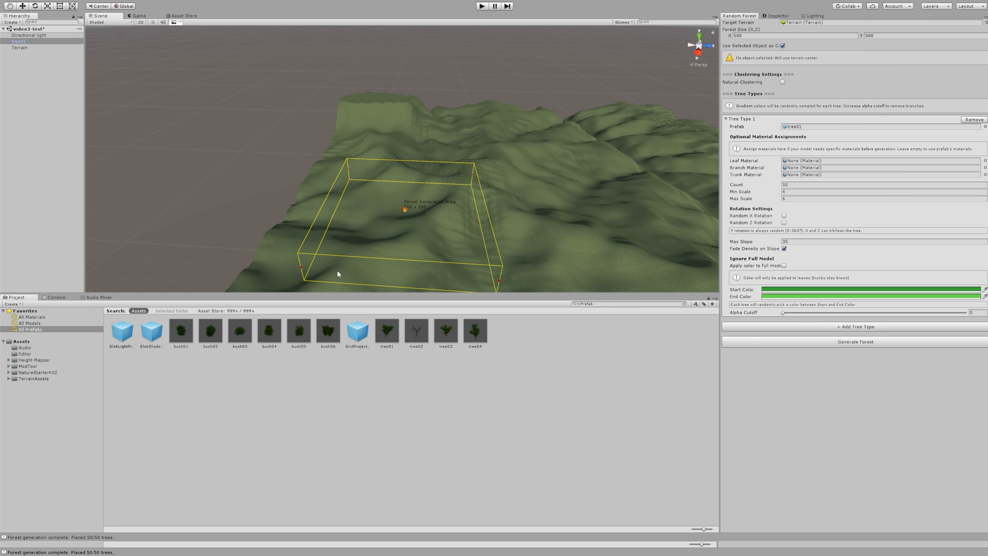
Assign the Broadleaf_Desktop model as the prefab of Tree Type 1 and set its end color to red
{"action": "left_click", "coordinate": [30, 323]}
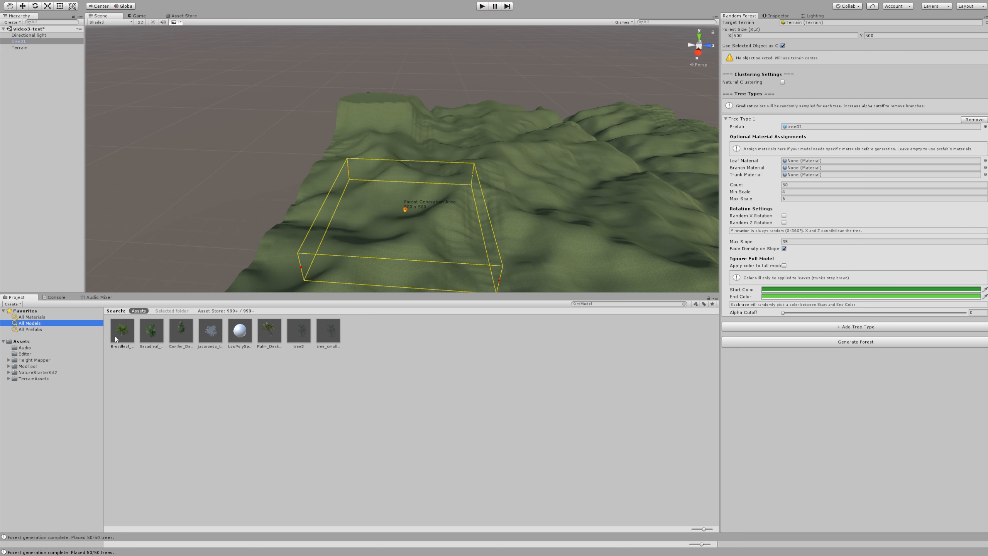
{"action": "left_click_drag", "start_coordinate": [122, 330], "coordinate": [800, 129]}
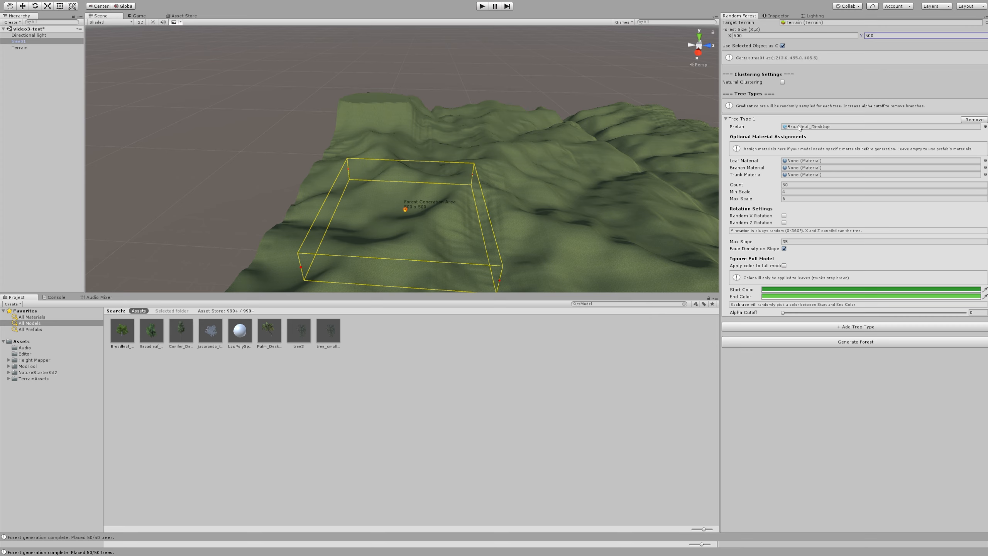
{"action": "left_click", "coordinate": [774, 295]}
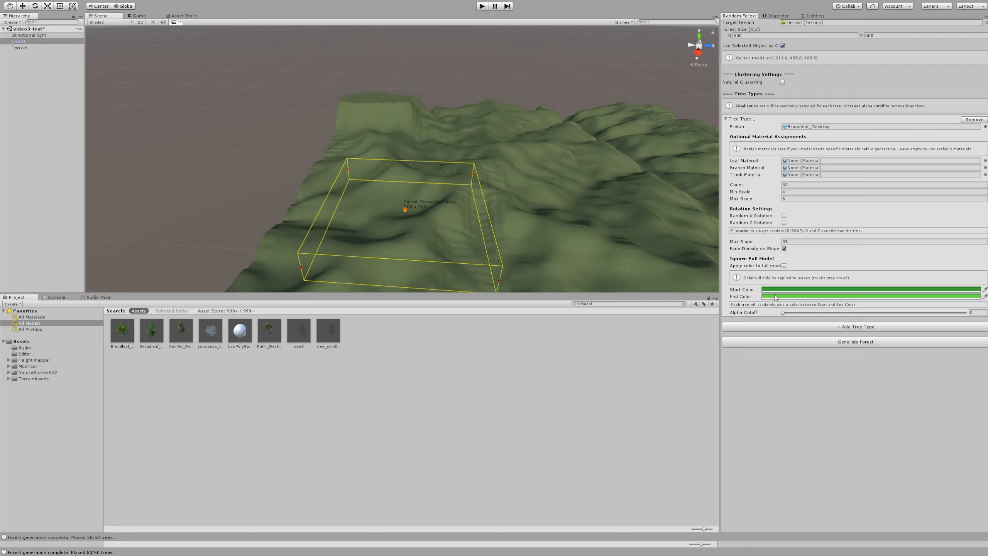
{"action": "left_click", "coordinate": [69, 68]}
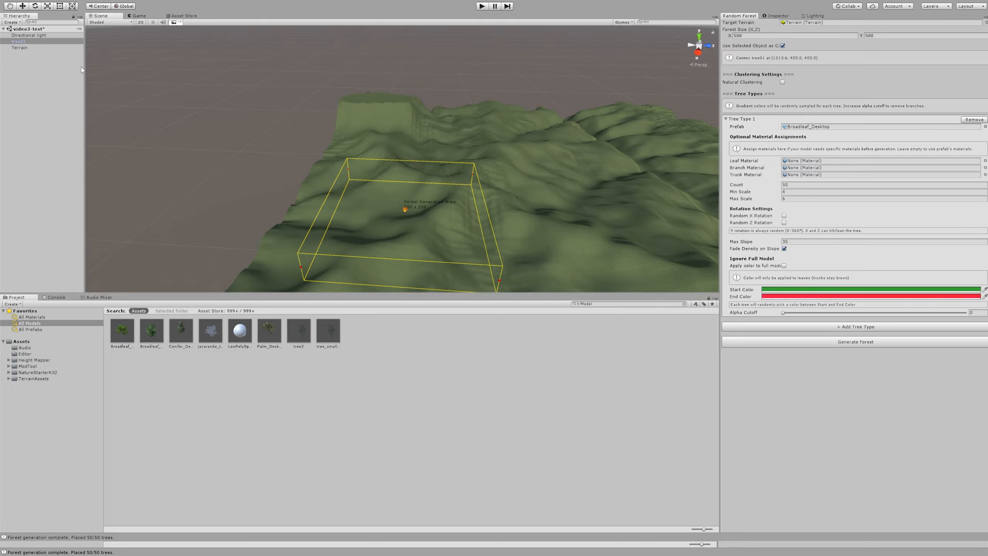
Set the end color of Tree Type 1 to pink-magenta and generate the Broadleaf_Desktop forest around the placed tree01
{"action": "left_click", "coordinate": [78, 34]}
{"action": "left_click_drag", "start_coordinate": [62, 58], "coordinate": [68, 53]}
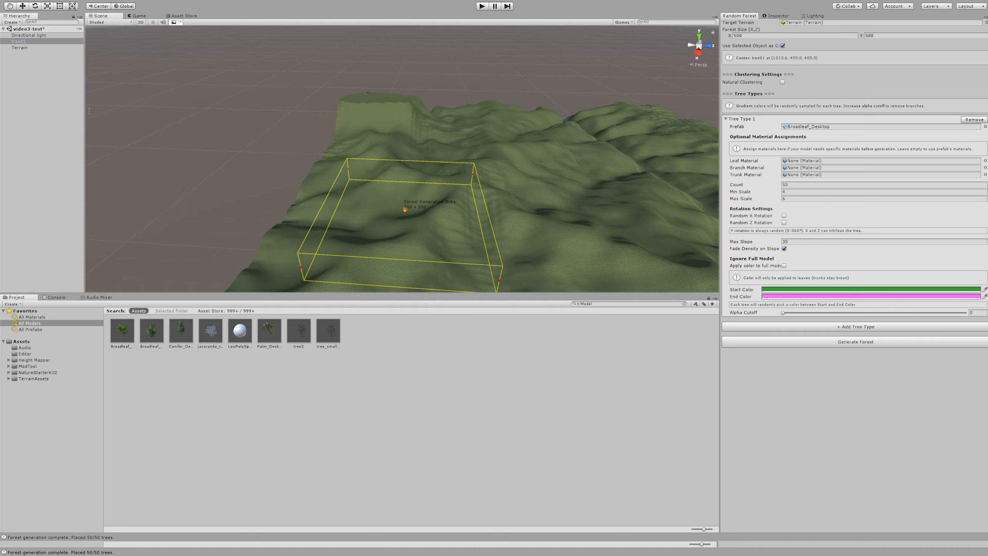
{"action": "left_click", "coordinate": [79, 5]}
{"action": "left_click", "coordinate": [843, 343]}
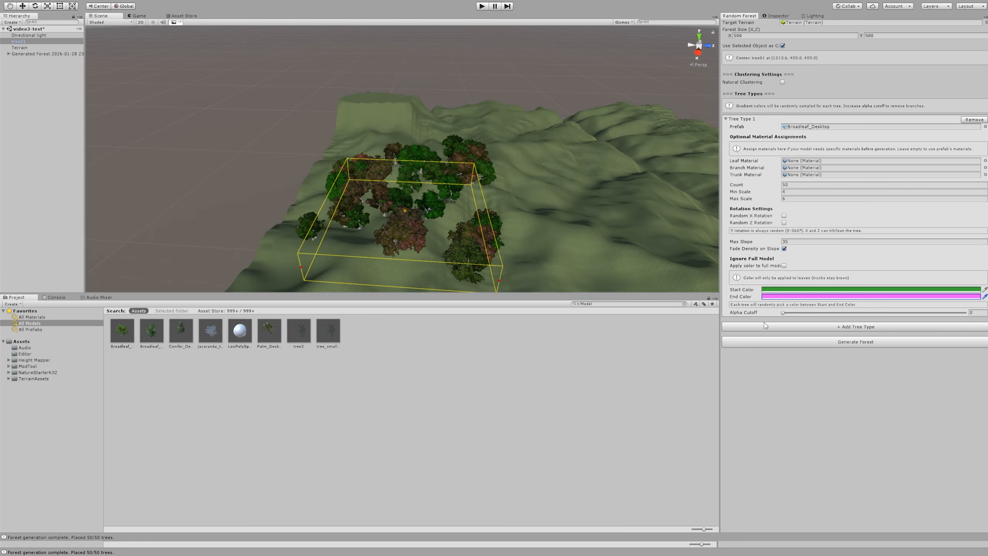
Examine the color mix and placement of the generated broadleaf trees from close up and from a distance
{"action": "scroll", "coordinate": [474, 236], "scroll_direction": "up", "scroll_amount": 5}
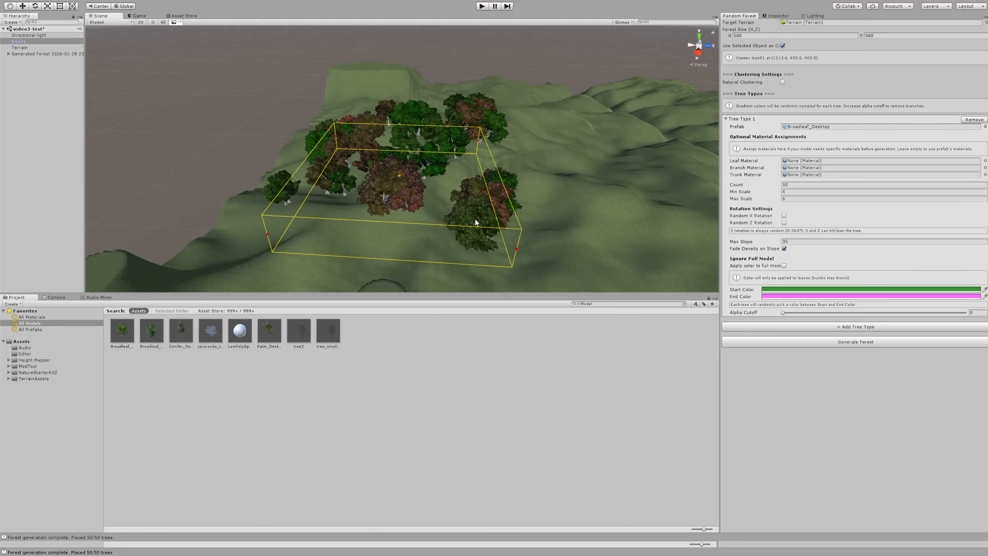
{"action": "scroll", "coordinate": [471, 221], "scroll_direction": "up", "scroll_amount": 3}
{"action": "middle_click_drag", "start_coordinate": [470, 220], "coordinate": [492, 215]}
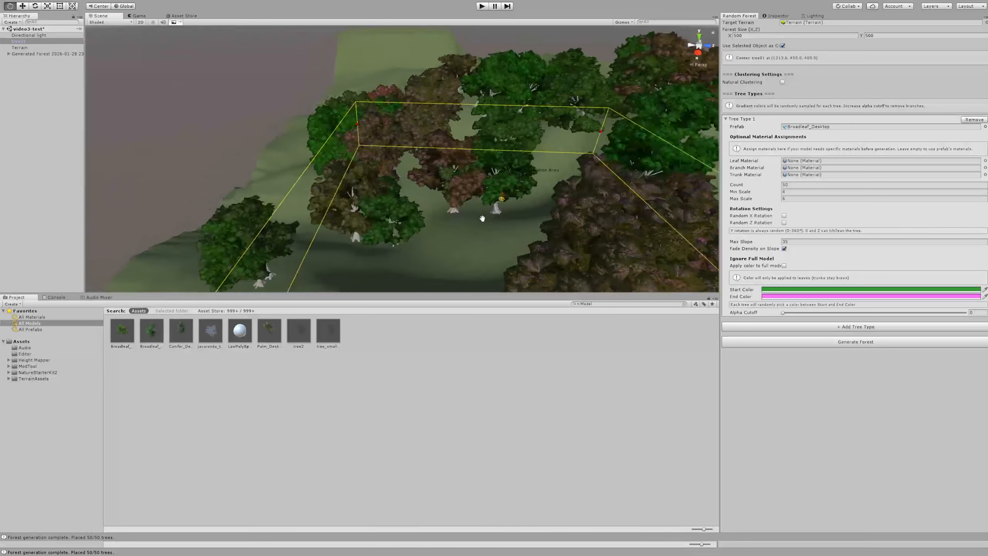
{"action": "scroll", "coordinate": [453, 216], "scroll_direction": "down", "scroll_amount": 6}
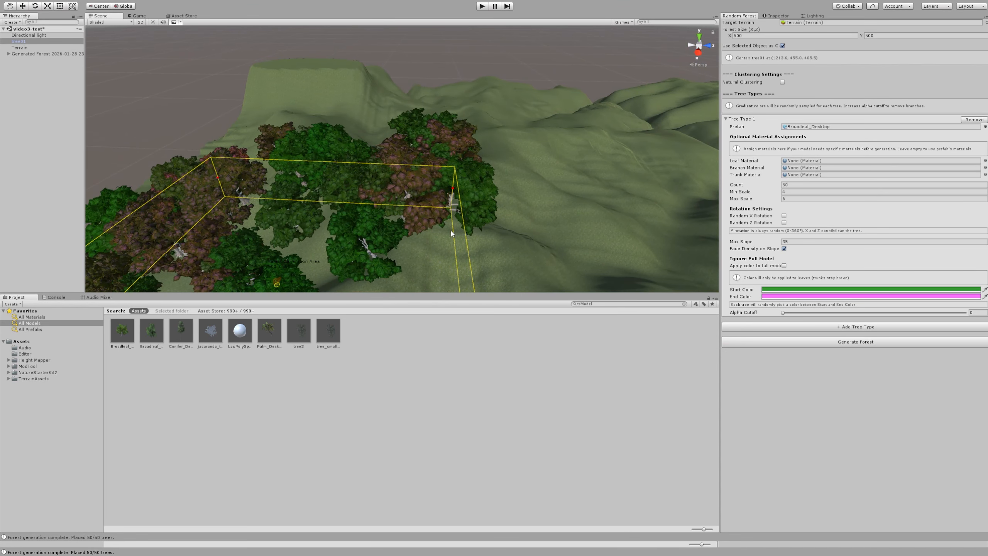
{"action": "scroll", "coordinate": [411, 187], "scroll_direction": "up", "scroll_amount": 2}
{"action": "scroll", "coordinate": [393, 185], "scroll_direction": "down", "scroll_amount": 5}
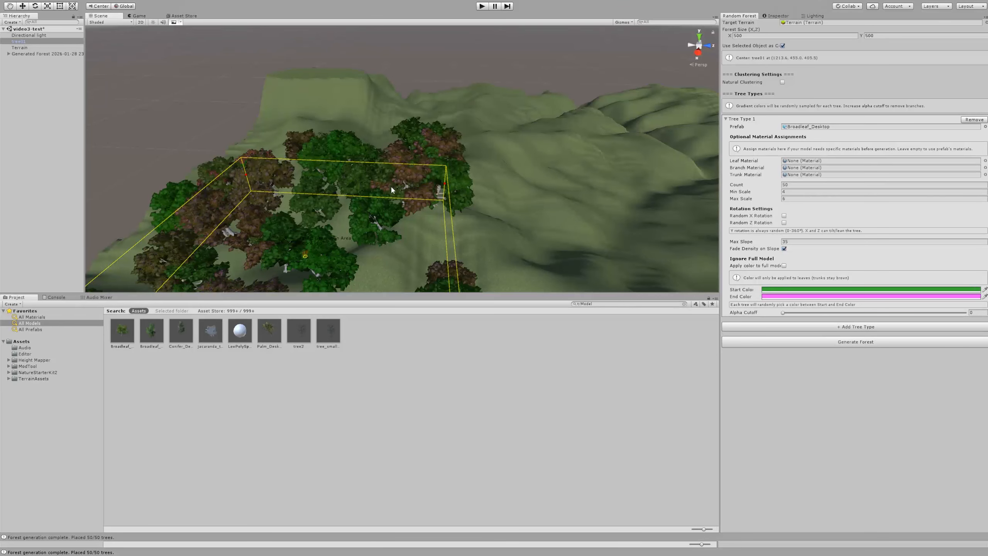
{"action": "scroll", "coordinate": [391, 195], "scroll_direction": "up", "scroll_amount": 3}
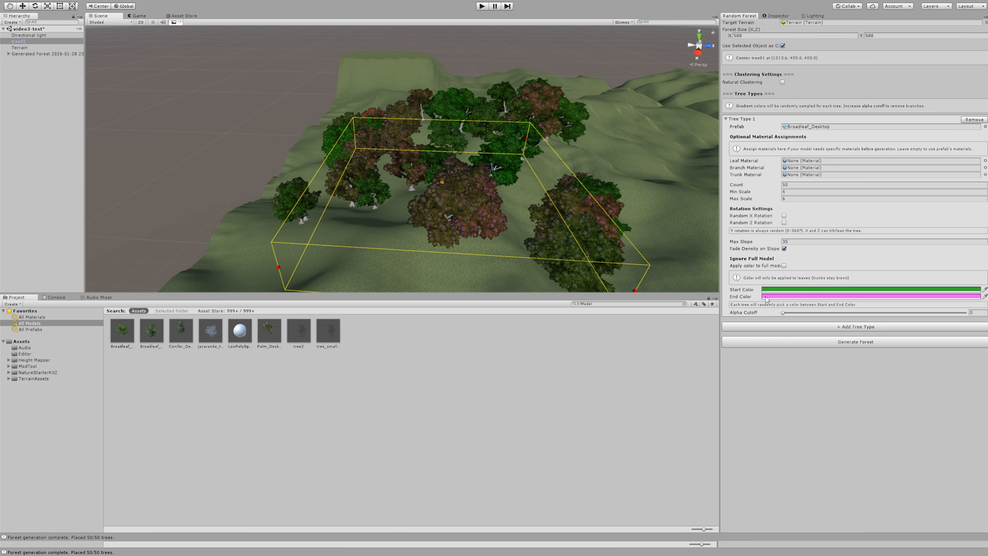
{"action": "scroll", "coordinate": [519, 223], "scroll_direction": "up", "scroll_amount": 4}
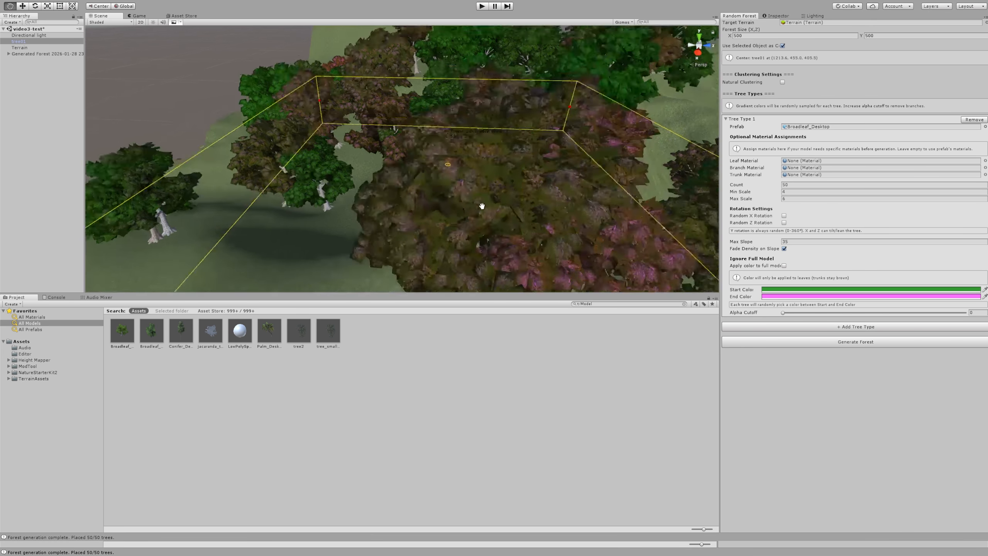
{"action": "scroll", "coordinate": [482, 206], "scroll_direction": "down", "scroll_amount": 6}
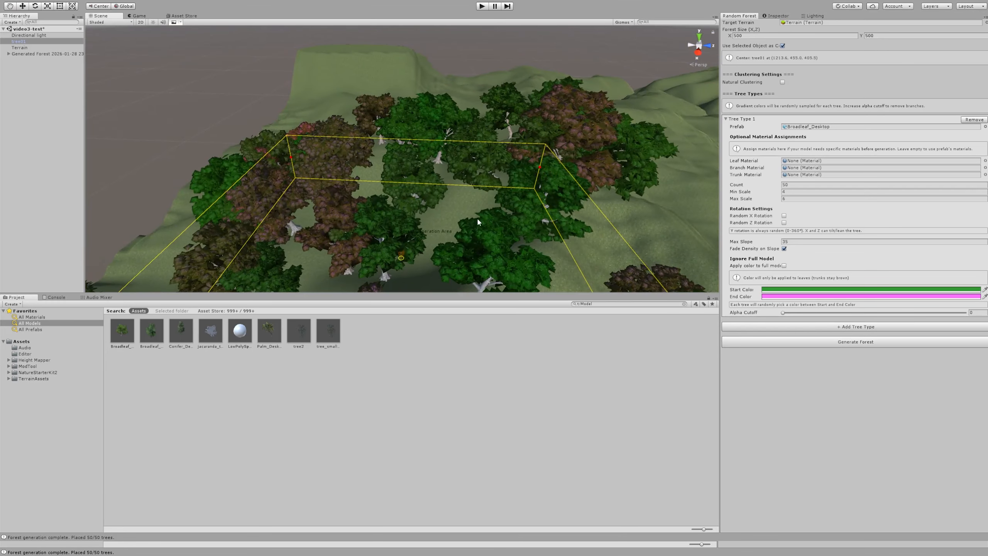
{"action": "scroll", "coordinate": [478, 221], "scroll_direction": "down", "scroll_amount": 3}
Delete the generated broadleaf forest and assign the tree01 prefab to Tree Type 1
{"action": "left_click", "coordinate": [29, 55]}
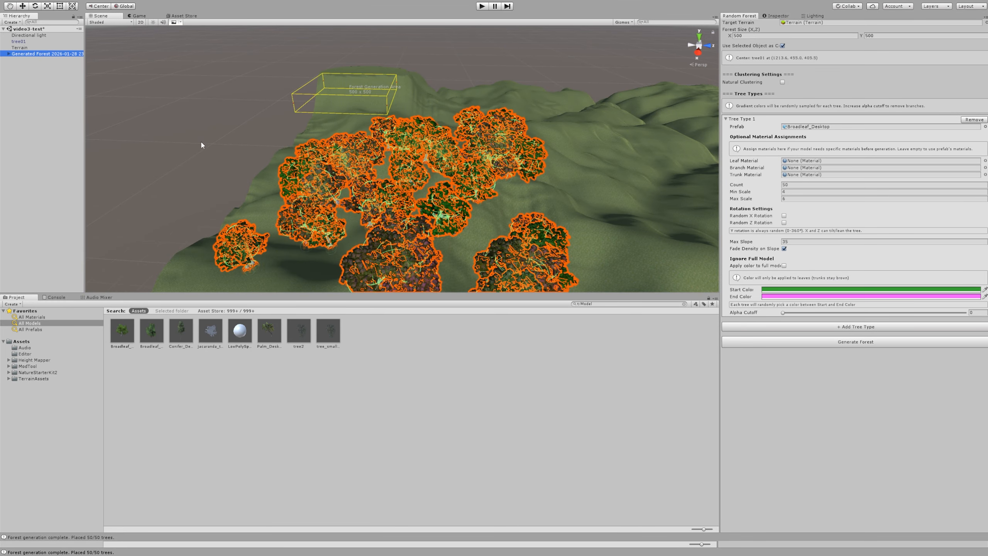
{"action": "key", "text": "Delete"}
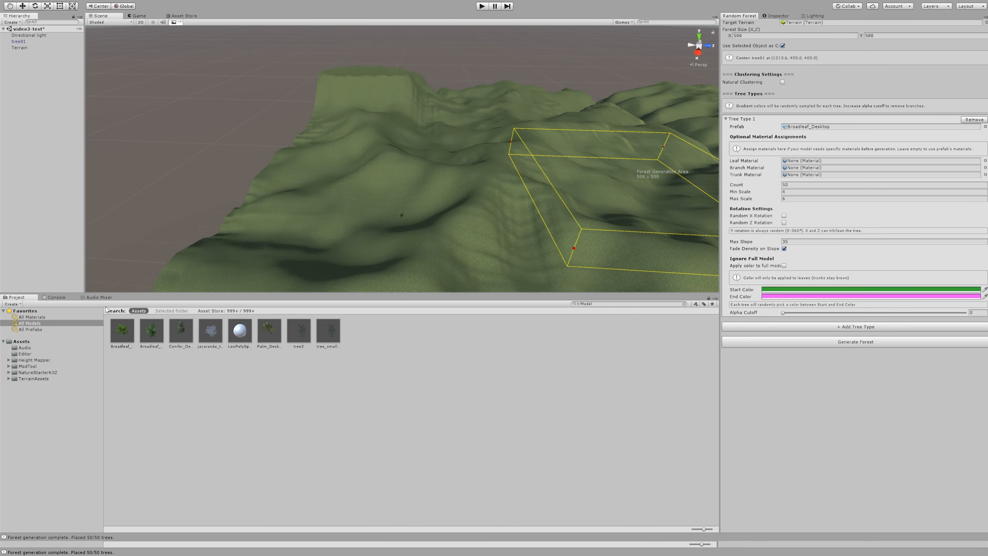
{"action": "left_click", "coordinate": [31, 329]}
{"action": "left_click_drag", "start_coordinate": [394, 338], "coordinate": [801, 127]}
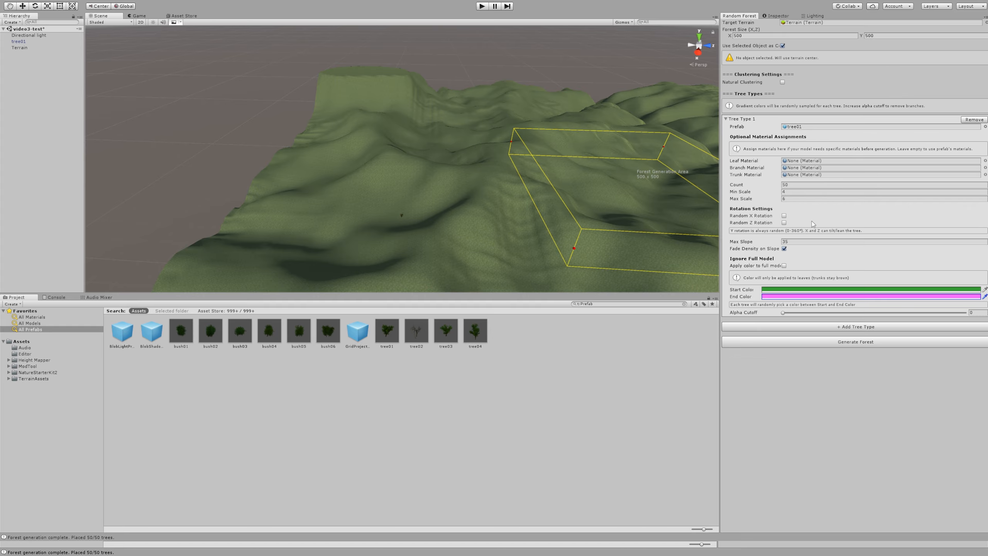
Generate a tree01 forest at the terrain center and delete it again
{"action": "left_click", "coordinate": [832, 341]}
{"action": "middle_click_drag", "start_coordinate": [648, 246], "coordinate": [575, 243]}
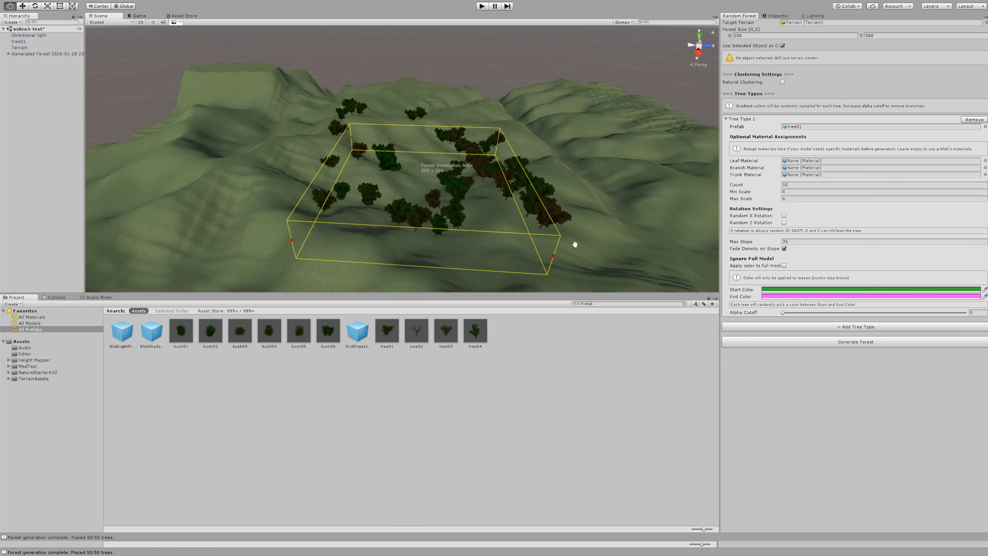
{"action": "left_click", "coordinate": [18, 42]}
{"action": "left_click", "coordinate": [16, 57]}
{"action": "left_click", "coordinate": [19, 54]}
{"action": "key", "text": "Delete"}
Generate the tree01 forest centered on the placed tree01 object and inspect the colored trees up close
{"action": "left_click", "coordinate": [20, 42]}
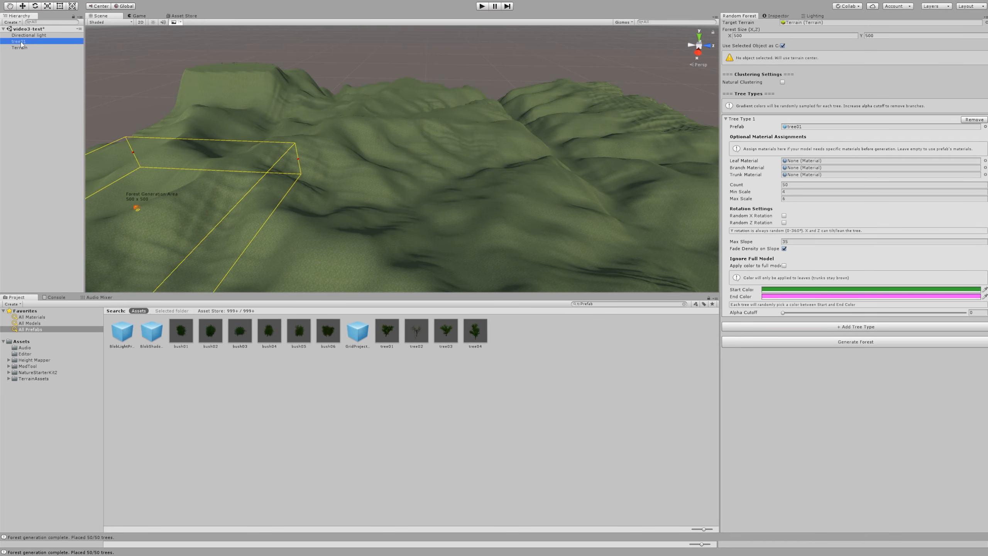
{"action": "left_click", "coordinate": [816, 341]}
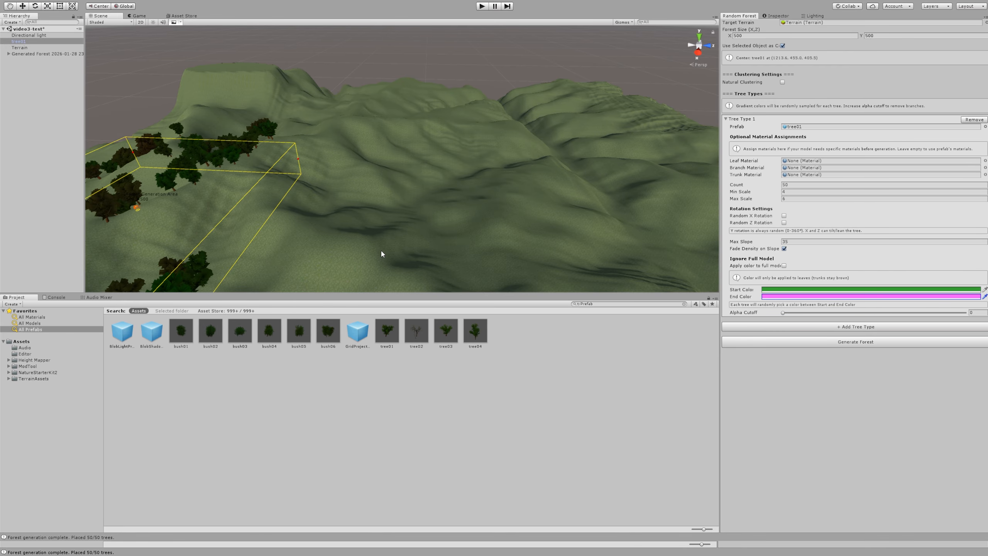
{"action": "middle_click_drag", "start_coordinate": [380, 249], "coordinate": [476, 250]}
{"action": "scroll", "coordinate": [476, 249], "scroll_direction": "up", "scroll_amount": 10}
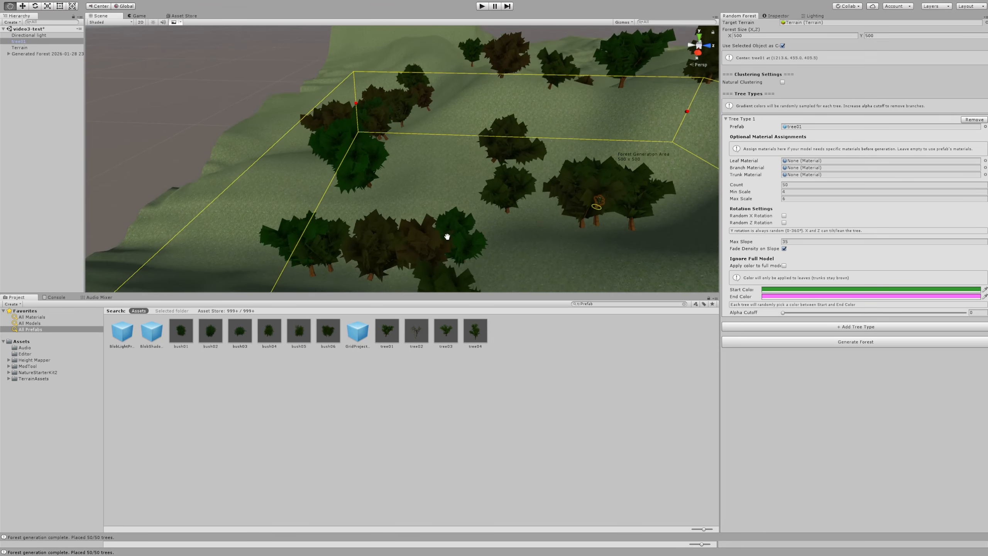
{"action": "scroll", "coordinate": [441, 231], "scroll_direction": "up", "scroll_amount": 8}
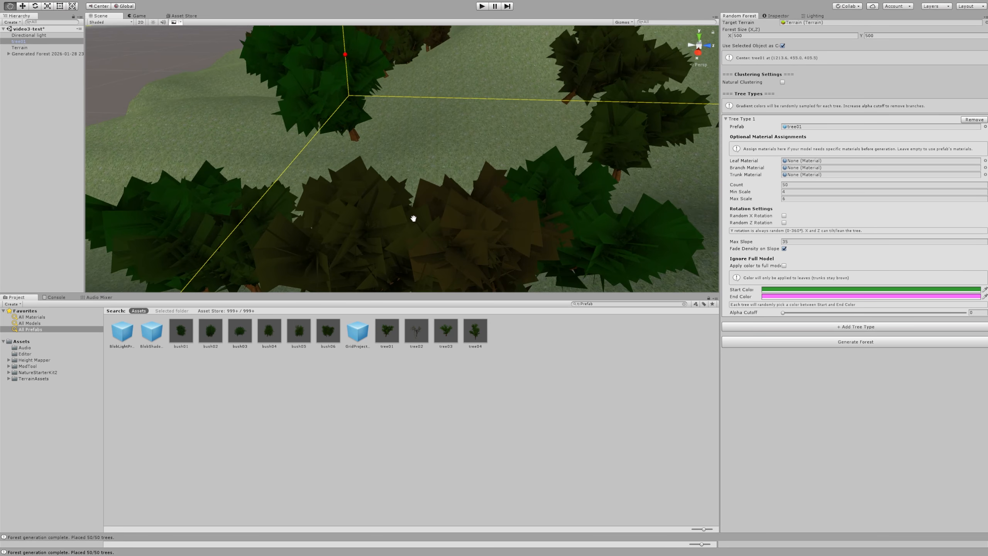
{"action": "scroll", "coordinate": [414, 218], "scroll_direction": "up", "scroll_amount": 2}
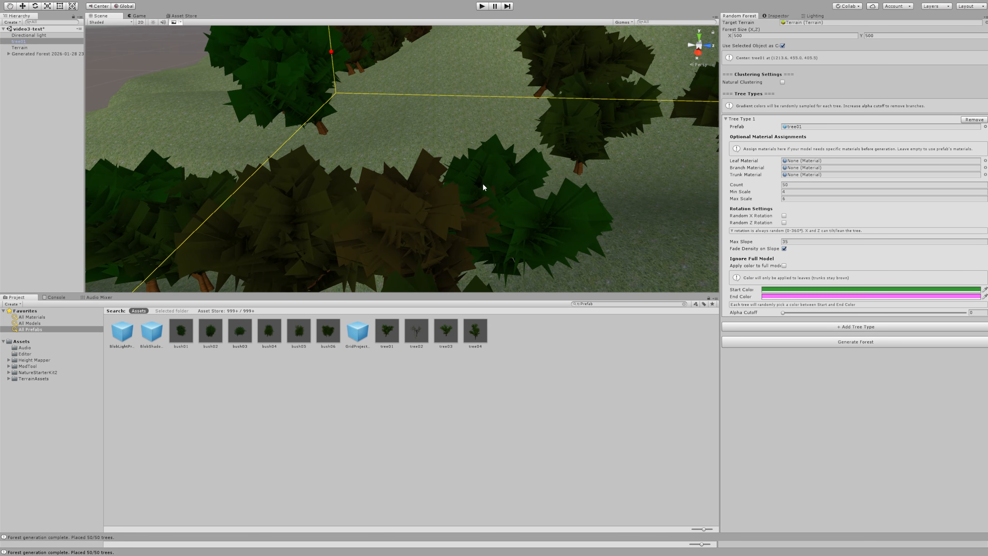
{"action": "scroll", "coordinate": [534, 210], "scroll_direction": "down", "scroll_amount": 5}
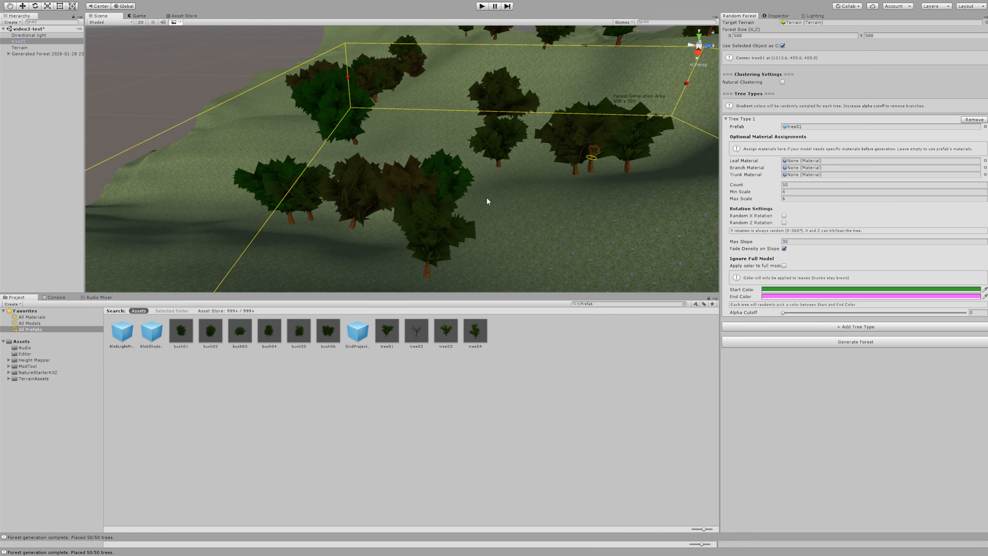
{"action": "mouse_move", "coordinate": [478, 191]}
{"action": "middle_mouse_down"}
{"action": "mouse_move", "coordinate": [454, 217]}
{"action": "mouse_move", "coordinate": [432, 220]}
{"action": "mouse_move", "coordinate": [474, 205]}
{"action": "middle_mouse_up"}
{"action": "scroll", "coordinate": [459, 205], "scroll_direction": "down", "scroll_amount": 6}
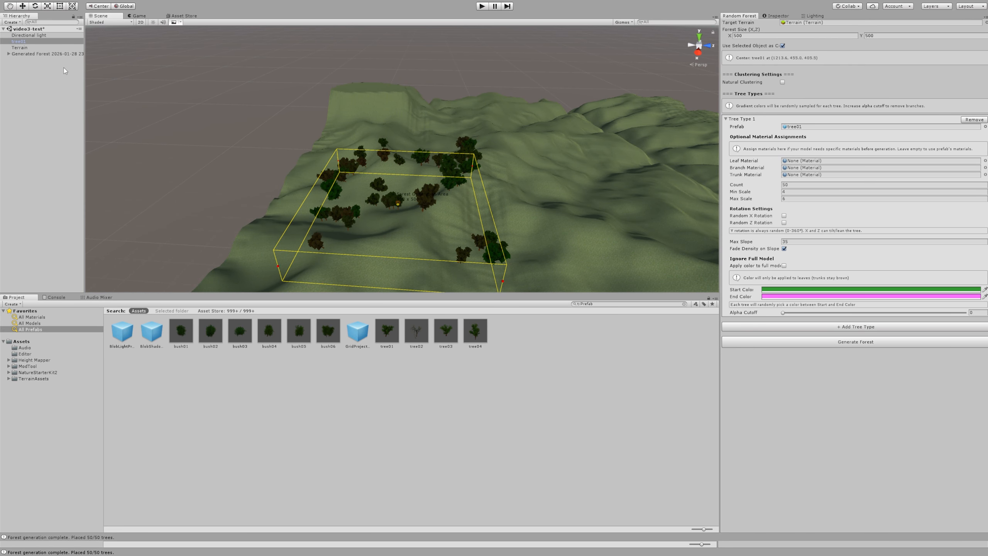
Delete the generated tree01 forest and assign the tree2 model as the prefab of Tree Type 1
{"action": "left_click", "coordinate": [62, 53]}
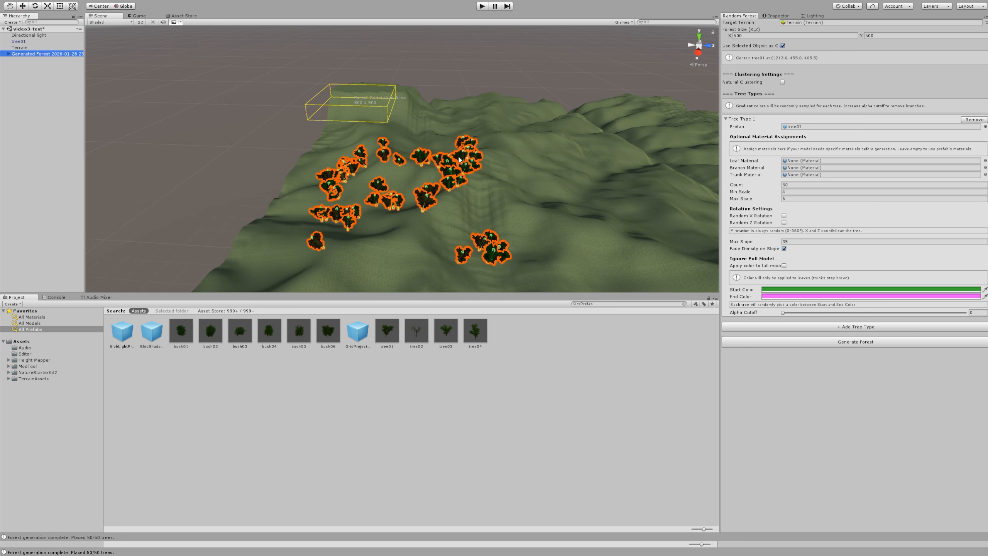
{"action": "key", "text": "Delete"}
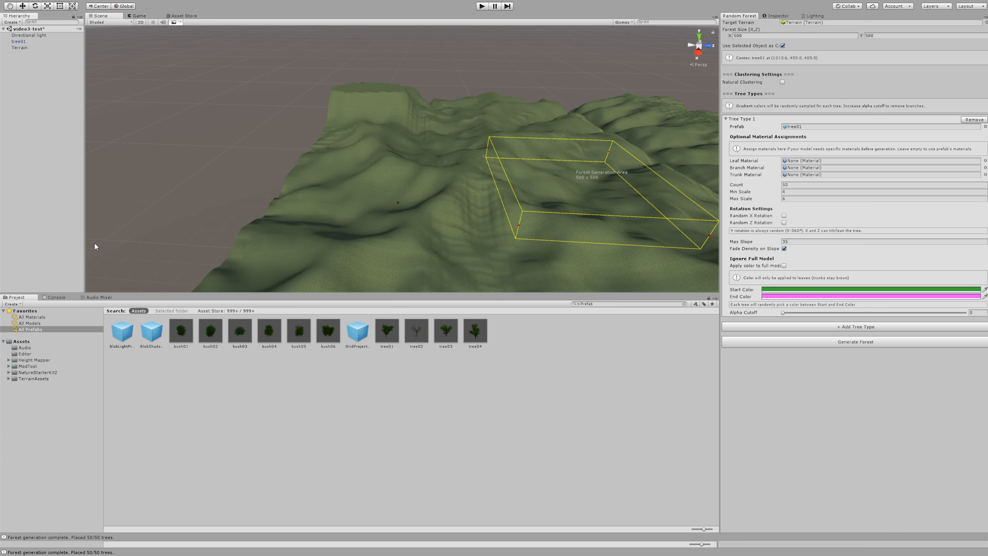
{"action": "left_click", "coordinate": [33, 324]}
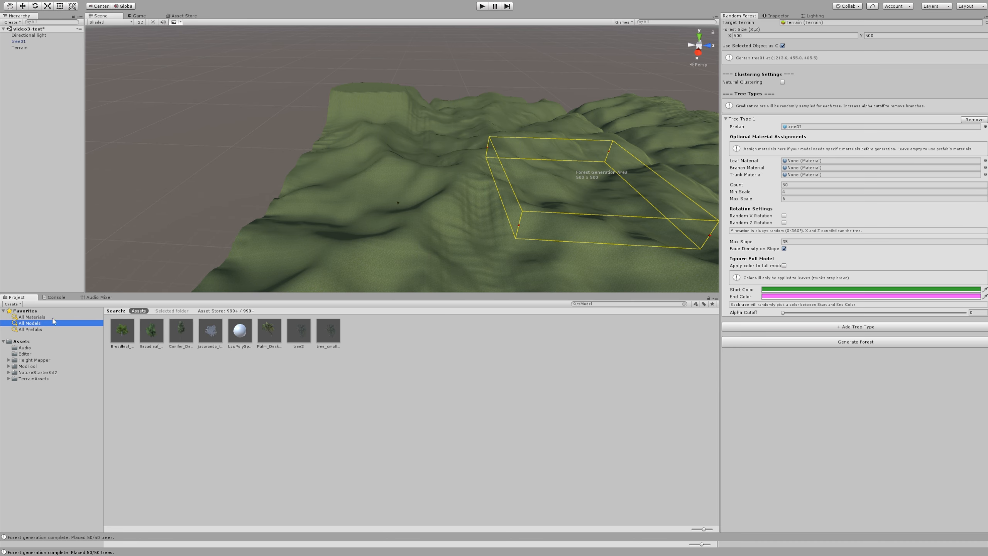
{"action": "left_click", "coordinate": [33, 341]}
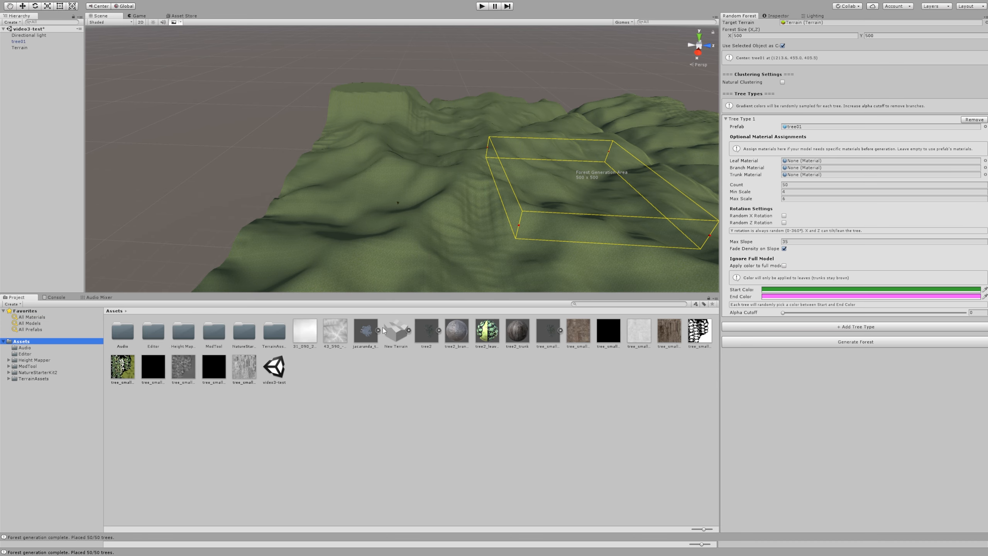
{"action": "left_click_drag", "start_coordinate": [429, 332], "coordinate": [800, 128]}
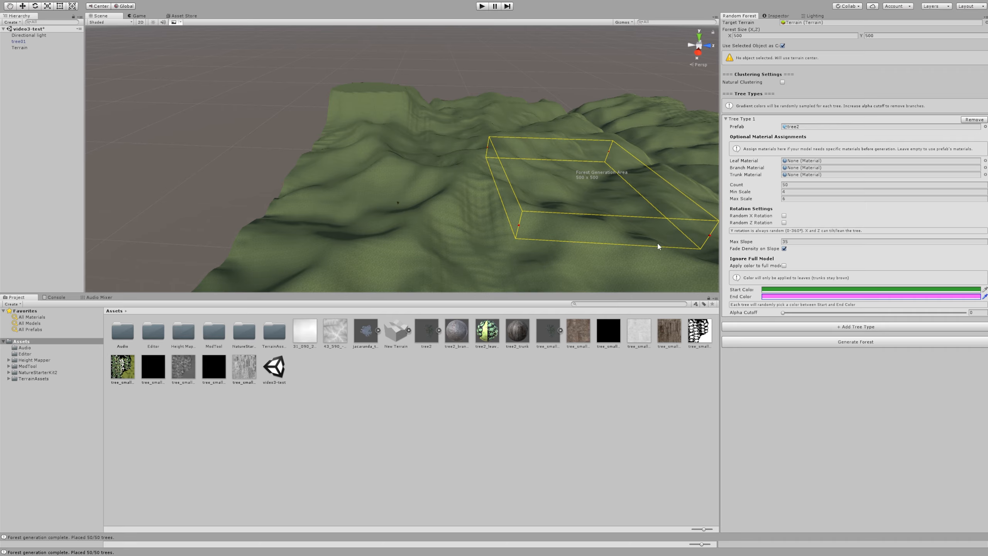
Assign tree2_leaves, tree2_branch and tree2_trunk as the leaf, branch and trunk materials of Tree Type 1
{"action": "left_click_drag", "start_coordinate": [487, 331], "coordinate": [788, 162]}
{"action": "left_click_drag", "start_coordinate": [520, 336], "coordinate": [786, 176]}
{"action": "left_click_drag", "start_coordinate": [487, 334], "coordinate": [789, 171]}
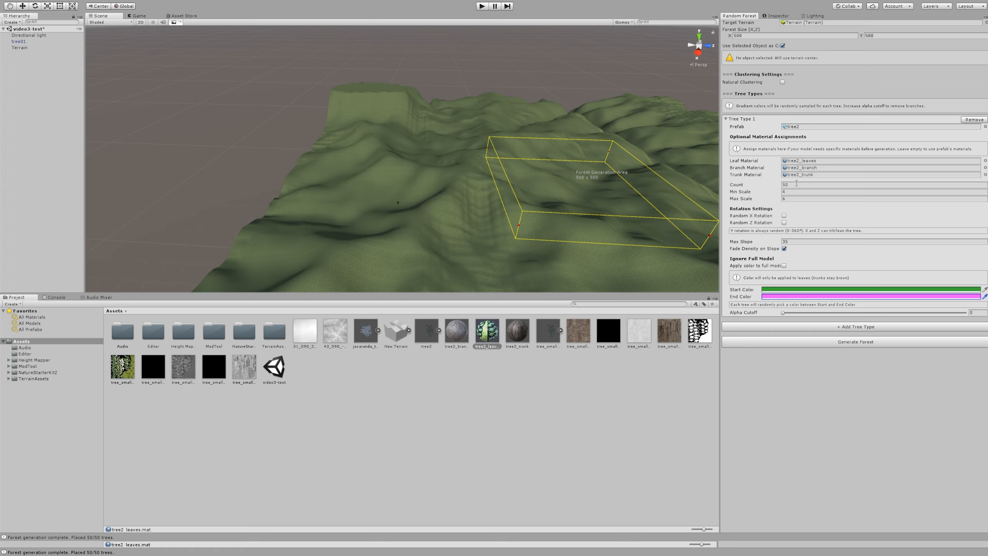
Set the minimum scale of Tree Type 1 to 2000 and the maximum scale to 3000
{"action": "type", "text": "6"}
{"action": "left_click", "coordinate": [796, 189]}
{"action": "type", "text": "2000"}
{"action": "left_click", "coordinate": [797, 199]}
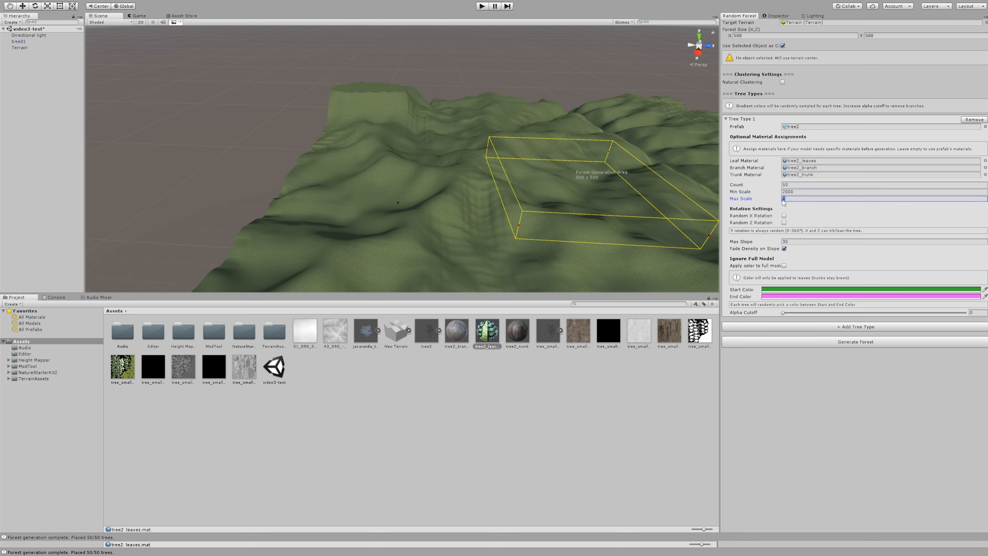
{"action": "type", "text": "3000"}
Enable random X rotation for Tree Type 1 with both the minimum and maximum X angle set to 270
{"action": "left_click", "coordinate": [783, 216]}
{"action": "left_click", "coordinate": [786, 222]}
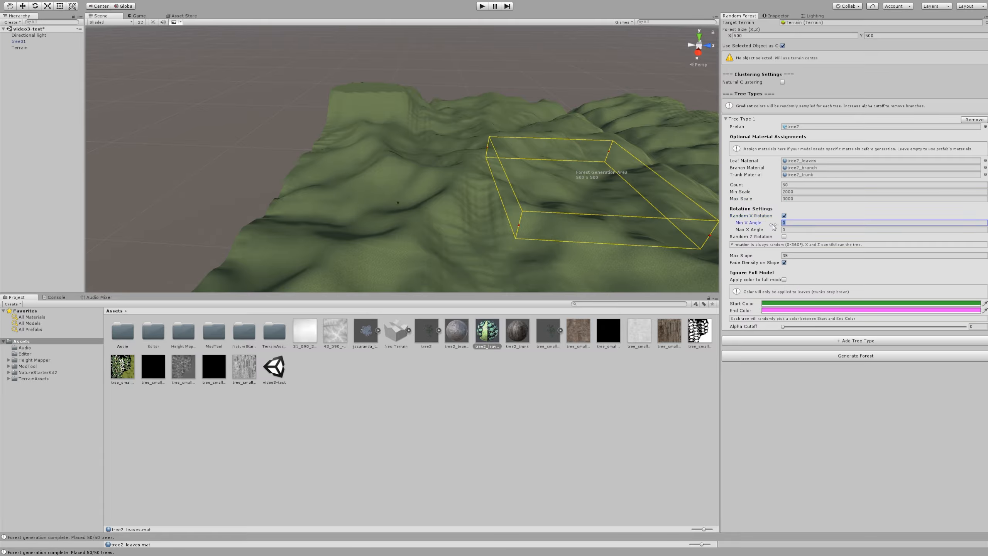
{"action": "type", "text": "270"}
{"action": "key", "text": "Tab"}
{"action": "type", "text": "3"}
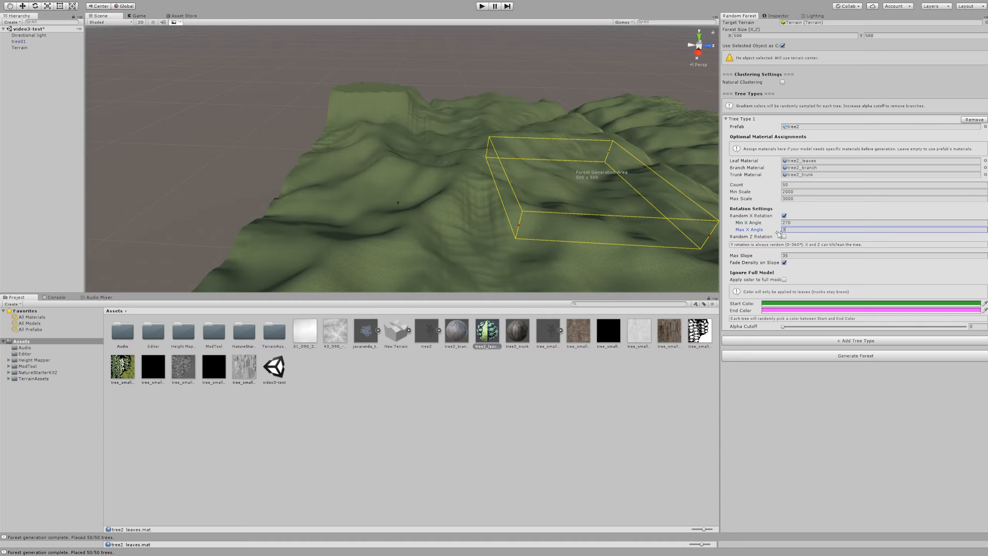
{"action": "key", "text": "BackSpace"}
{"action": "type", "text": "270"}
Generate the tree2 forest in the area at the terrain center
{"action": "left_click", "coordinate": [821, 357]}
{"action": "middle_click_drag", "start_coordinate": [619, 272], "coordinate": [564, 280]}
{"action": "scroll", "coordinate": [533, 269], "scroll_direction": "up", "scroll_amount": 3}
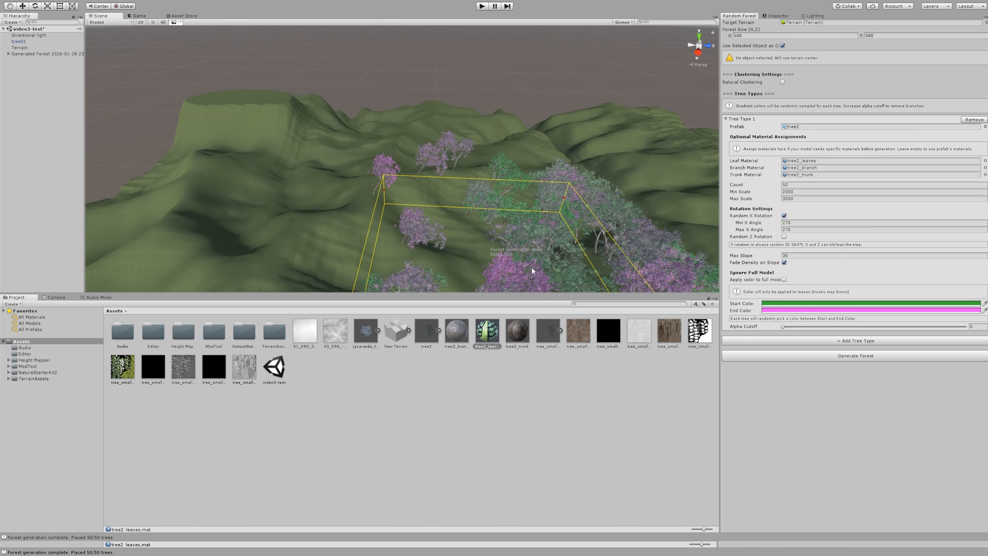
Examine the leaf colors, branches and trunks of the generated tree2 forest from close up and from a distance
{"action": "scroll", "coordinate": [529, 266], "scroll_direction": "up", "scroll_amount": 5}
{"action": "mouse_move", "coordinate": [527, 264]}
{"action": "middle_mouse_down"}
{"action": "mouse_move", "coordinate": [533, 251]}
{"action": "mouse_move", "coordinate": [516, 251]}
{"action": "middle_mouse_up"}
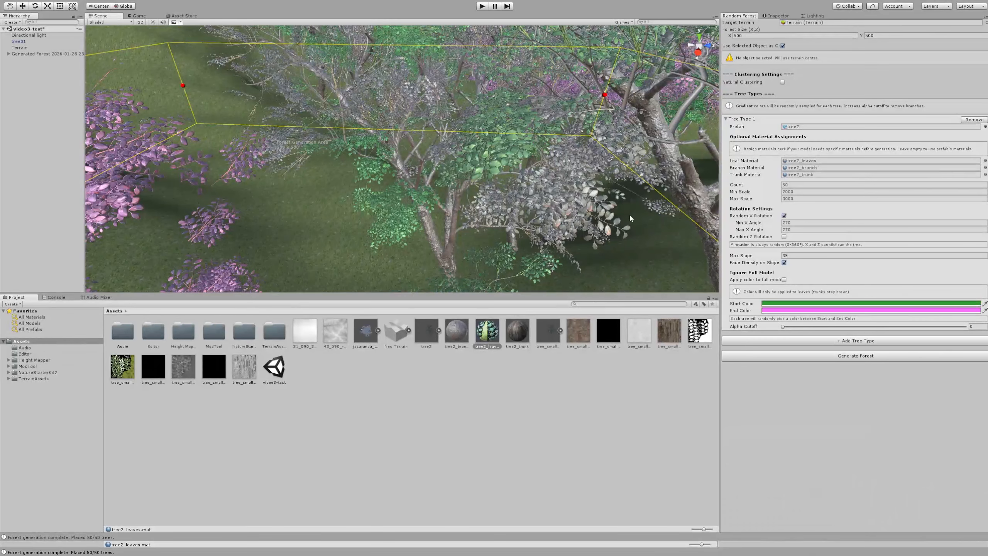
{"action": "scroll", "coordinate": [670, 165], "scroll_direction": "down", "scroll_amount": 2}
{"action": "middle_click_drag", "start_coordinate": [669, 165], "coordinate": [642, 166]}
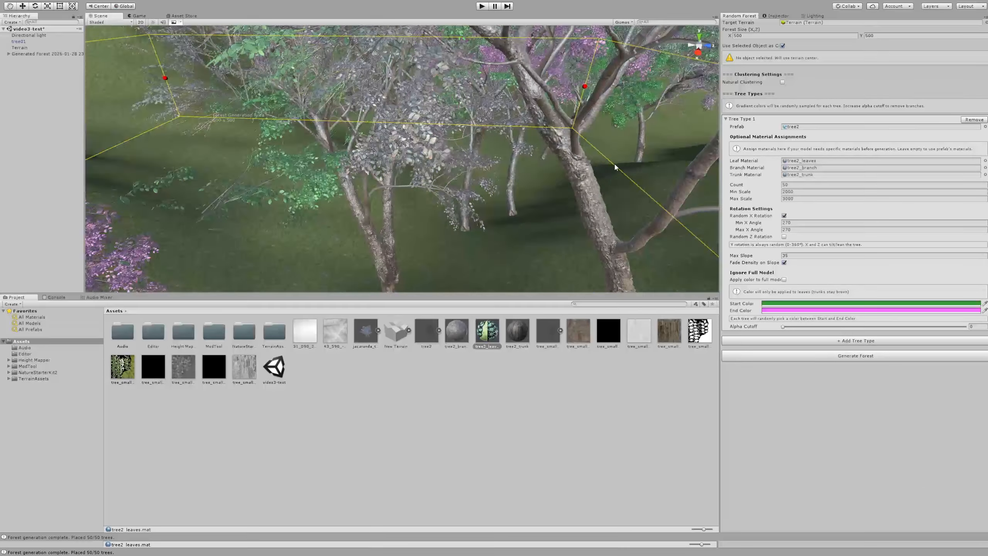
{"action": "scroll", "coordinate": [575, 176], "scroll_direction": "down", "scroll_amount": 4}
{"action": "middle_click_drag", "start_coordinate": [436, 232], "coordinate": [461, 214]}
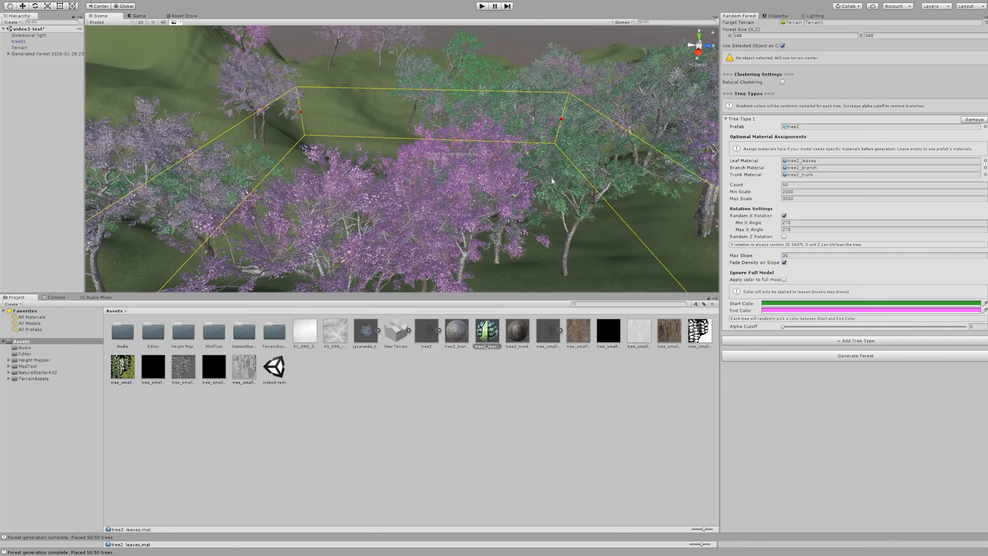
{"action": "scroll", "coordinate": [554, 180], "scroll_direction": "down", "scroll_amount": 6}
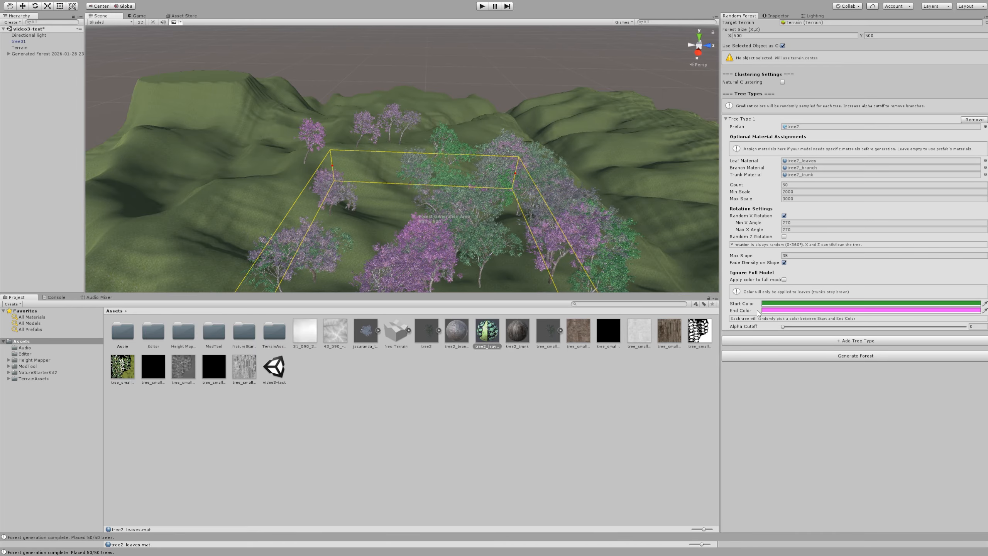
{"action": "mouse_move", "coordinate": [548, 264]}
{"action": "middle_mouse_down"}
{"action": "mouse_move", "coordinate": [553, 253]}
{"action": "mouse_move", "coordinate": [545, 268]}
{"action": "middle_mouse_up"}
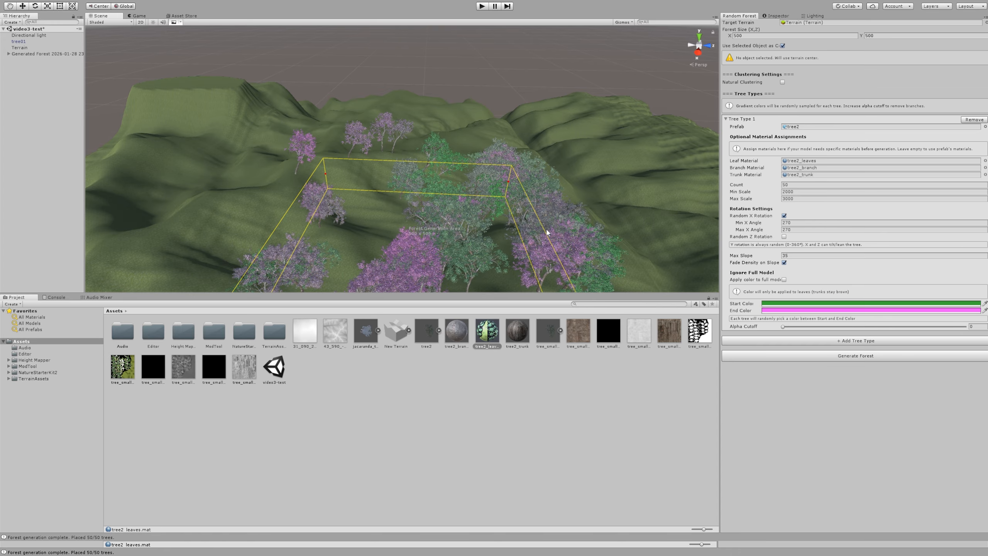
{"action": "scroll", "coordinate": [543, 229], "scroll_direction": "down", "scroll_amount": 2}
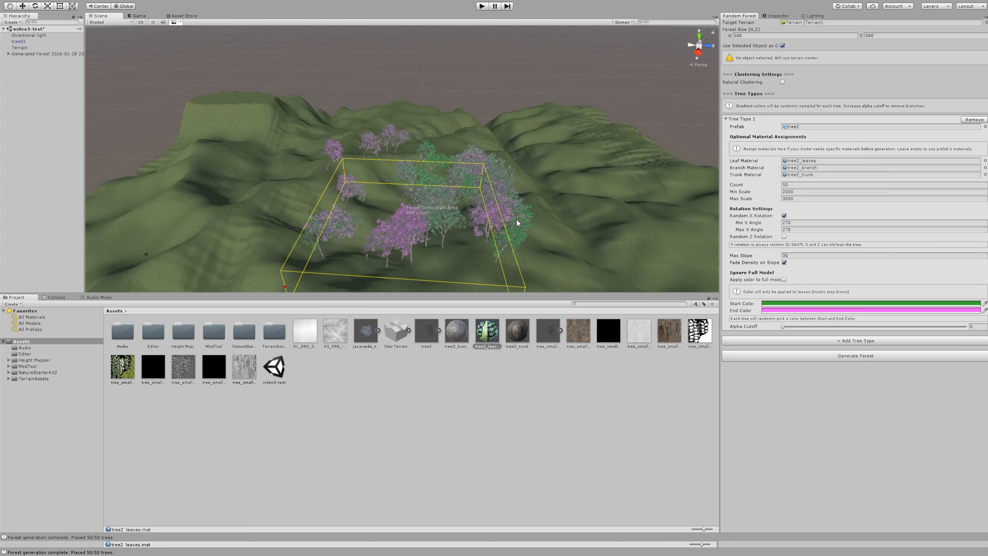
{"action": "scroll", "coordinate": [517, 220], "scroll_direction": "up", "scroll_amount": 2}
{"action": "middle_click_drag", "start_coordinate": [483, 214], "coordinate": [510, 217]}
{"action": "scroll", "coordinate": [565, 225], "scroll_direction": "up", "scroll_amount": 3}
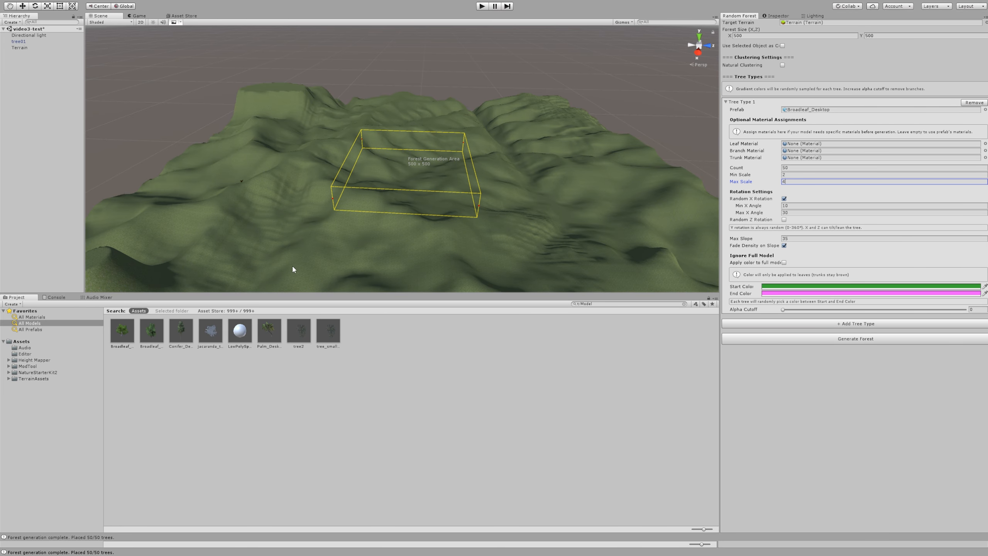
Assign the Broadleaf_Desktop model as the prefab of Tree Type 1 and generate its forest with random X rotation enabled
{"action": "left_click_drag", "start_coordinate": [123, 332], "coordinate": [813, 115]}
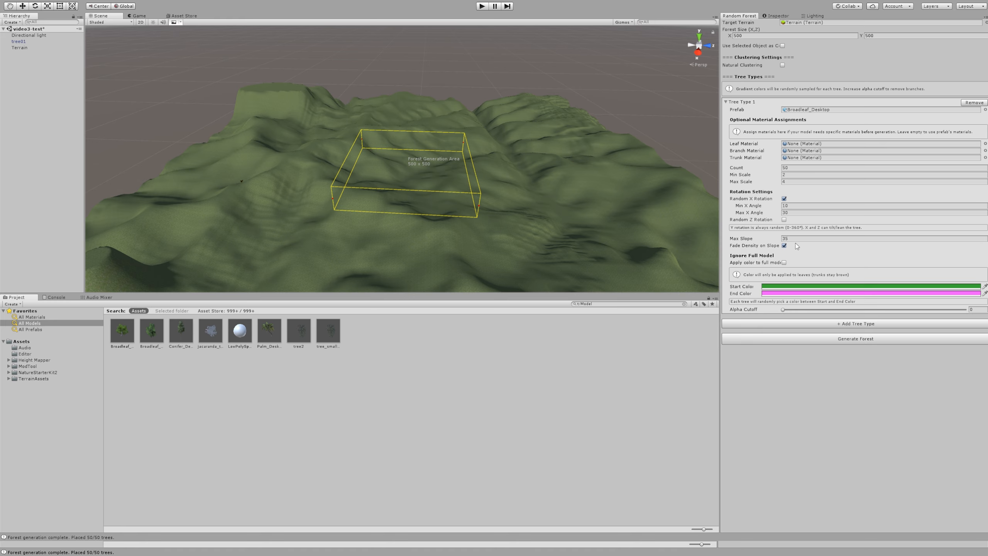
{"action": "left_click", "coordinate": [784, 199]}
{"action": "left_click", "coordinate": [784, 199]}
{"action": "left_click", "coordinate": [789, 206]}
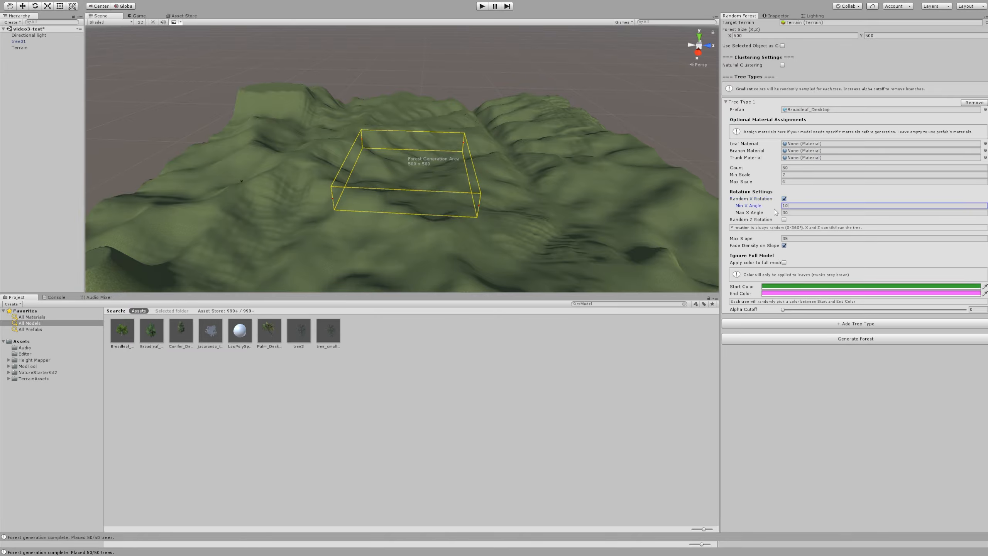
{"action": "key", "text": "Tab"}
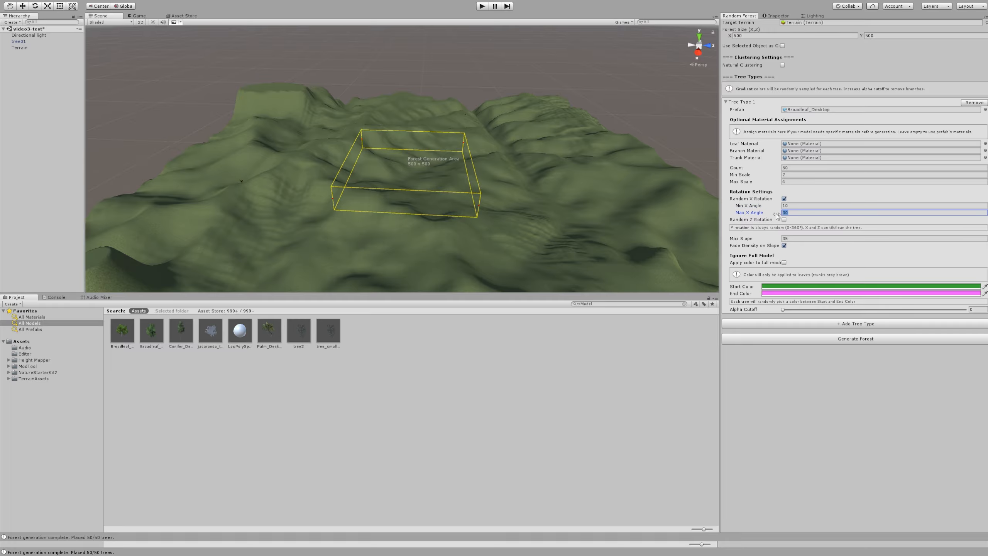
{"action": "left_click", "coordinate": [782, 339]}
Examine the tilt, foliage and trunks of the generated broadleaf trees from close up and from a distance
{"action": "scroll", "coordinate": [484, 221], "scroll_direction": "up", "scroll_amount": 8}
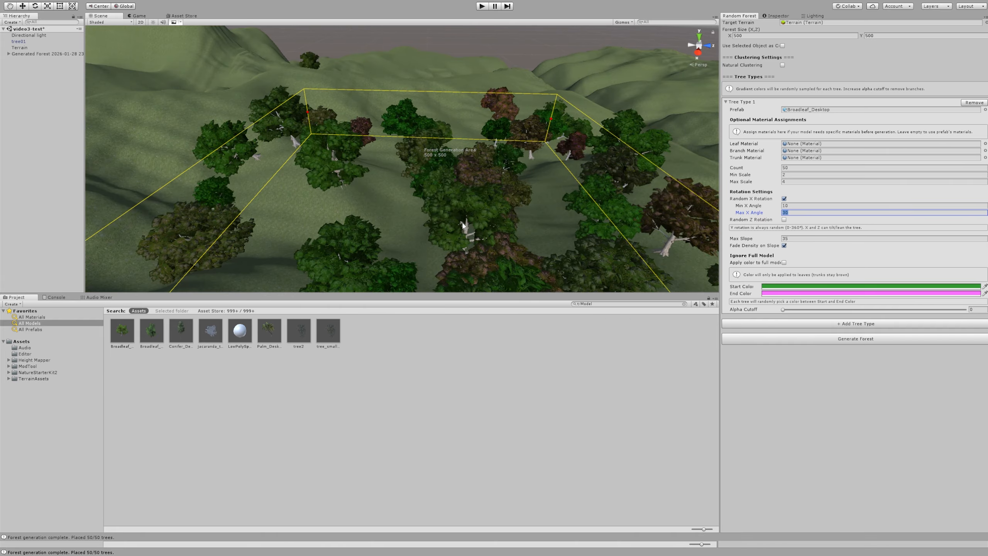
{"action": "scroll", "coordinate": [463, 214], "scroll_direction": "up", "scroll_amount": 3}
{"action": "scroll", "coordinate": [459, 212], "scroll_direction": "down", "scroll_amount": 8}
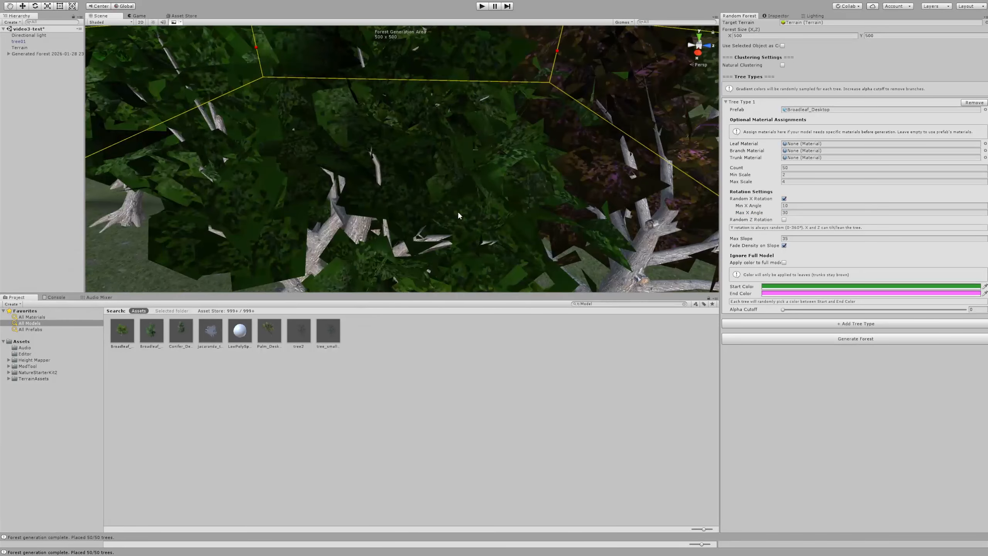
{"action": "scroll", "coordinate": [457, 211], "scroll_direction": "up", "scroll_amount": 6}
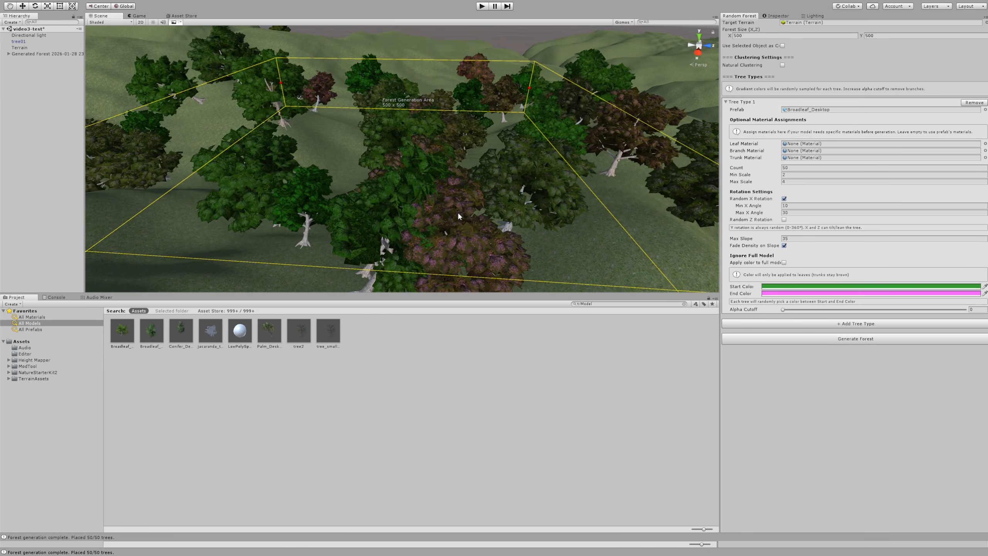
{"action": "mouse_move", "coordinate": [468, 206]}
{"action": "middle_mouse_down"}
{"action": "mouse_move", "coordinate": [447, 210]}
{"action": "mouse_move", "coordinate": [484, 213]}
{"action": "mouse_move", "coordinate": [462, 208]}
{"action": "middle_mouse_up"}
{"action": "scroll", "coordinate": [462, 210], "scroll_direction": "down", "scroll_amount": 5}
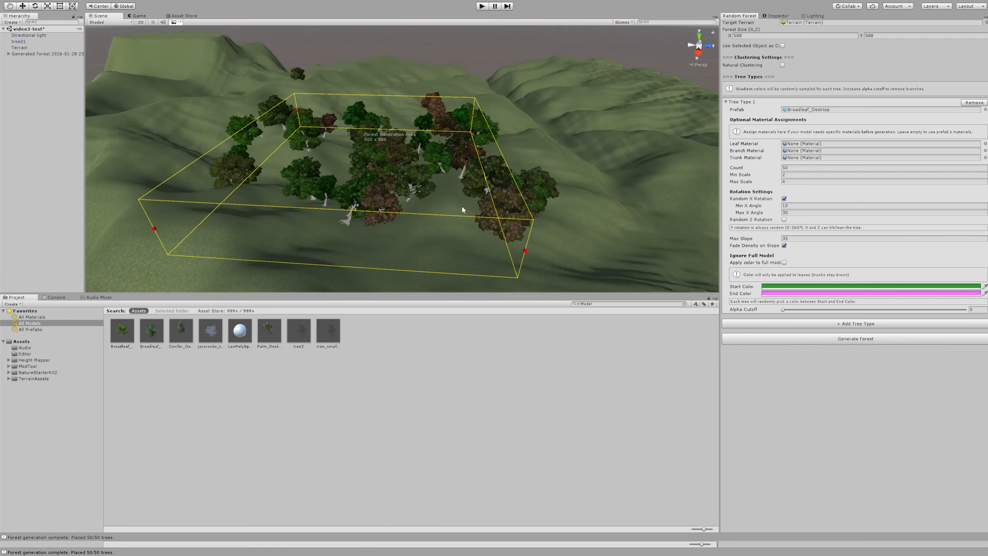
Delete the generated forest and generate a new one with the Alpha Cutoff of Tree Type 1 set to 0.699
{"action": "left_click", "coordinate": [38, 54]}
{"action": "key", "text": "Delete"}
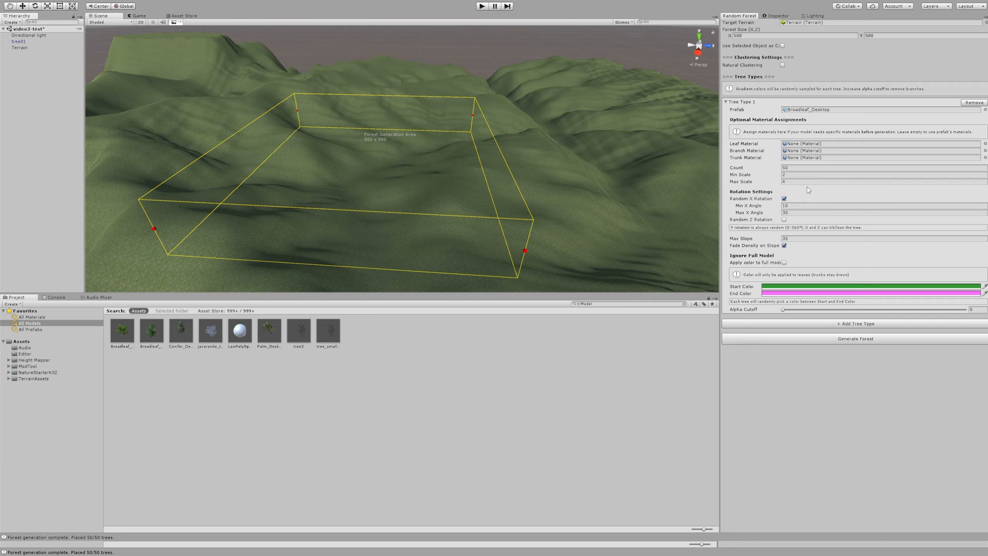
{"action": "left_click_drag", "start_coordinate": [782, 310], "coordinate": [810, 310]}
{"action": "left_click_drag", "start_coordinate": [903, 310], "coordinate": [901, 315]}
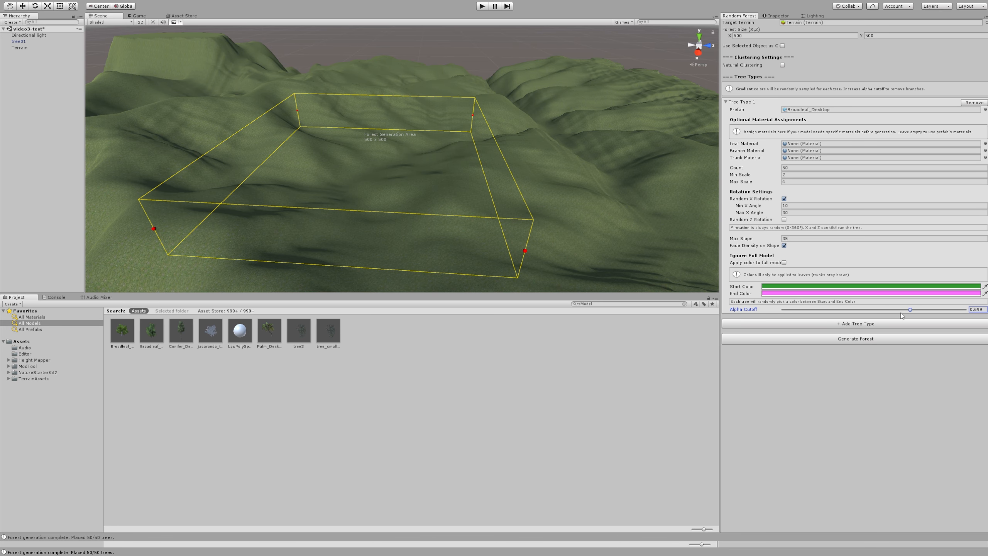
{"action": "left_click", "coordinate": [841, 340]}
Examine how the alpha cutoff affects the leaves and branches of the new broadleaf forest
{"action": "scroll", "coordinate": [398, 184], "scroll_direction": "up", "scroll_amount": 10}
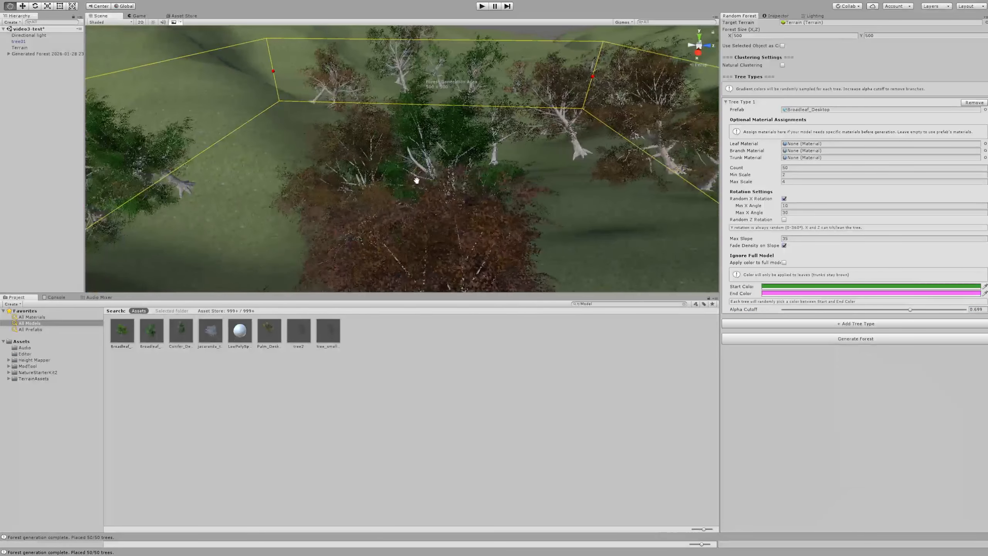
{"action": "middle_click_drag", "start_coordinate": [416, 181], "coordinate": [458, 174]}
{"action": "scroll", "coordinate": [412, 187], "scroll_direction": "up", "scroll_amount": 5}
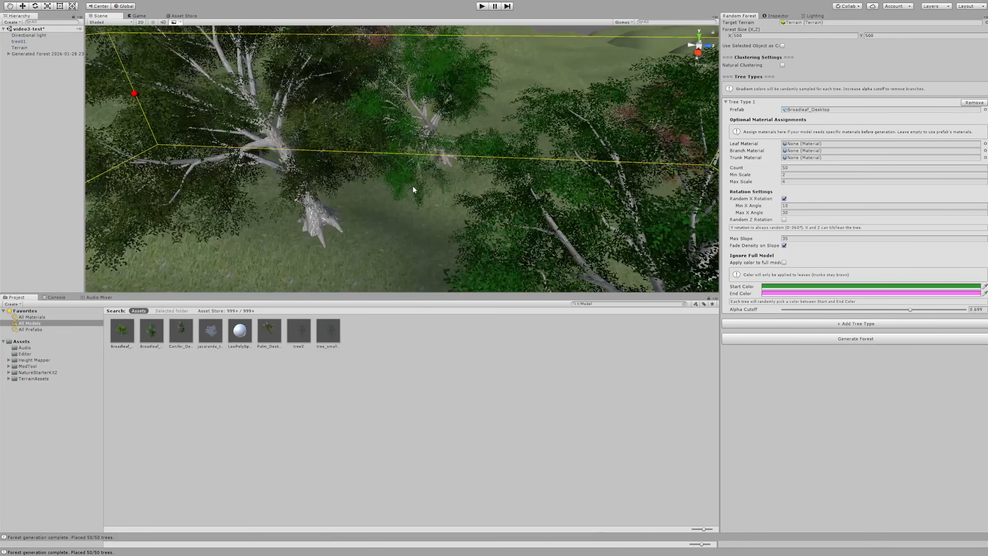
{"action": "scroll", "coordinate": [413, 186], "scroll_direction": "down", "scroll_amount": 10}
{"action": "scroll", "coordinate": [444, 177], "scroll_direction": "down", "scroll_amount": 4}
{"action": "scroll", "coordinate": [451, 172], "scroll_direction": "down", "scroll_amount": 6}
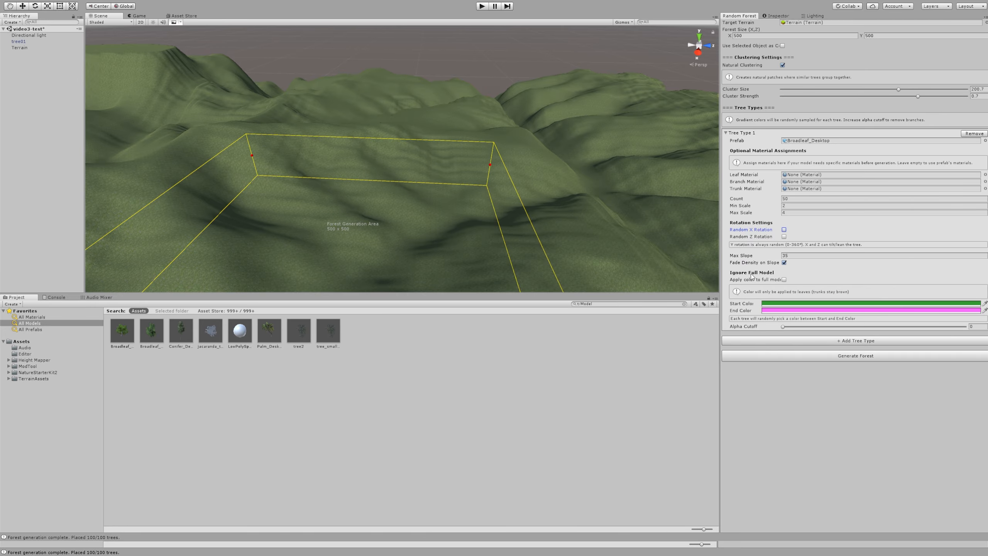
Enable applying the color to the full model for Tree Type 1 and generate the forest
{"action": "left_click", "coordinate": [784, 279]}
{"action": "left_click", "coordinate": [835, 355]}
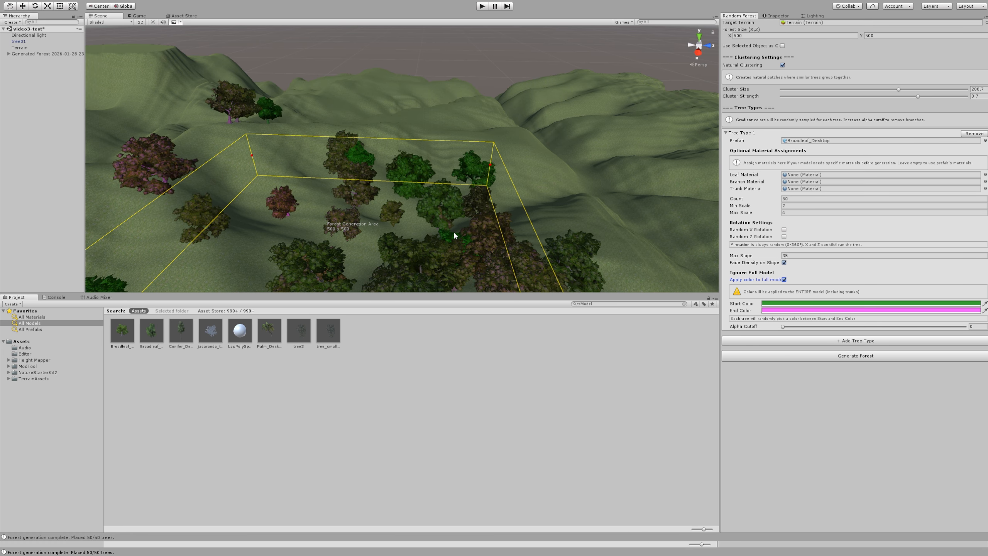
Examine the coloring of the trunks, branches and leaves in the forest generated with full-model color
{"action": "scroll", "coordinate": [453, 236], "scroll_direction": "up", "scroll_amount": 12}
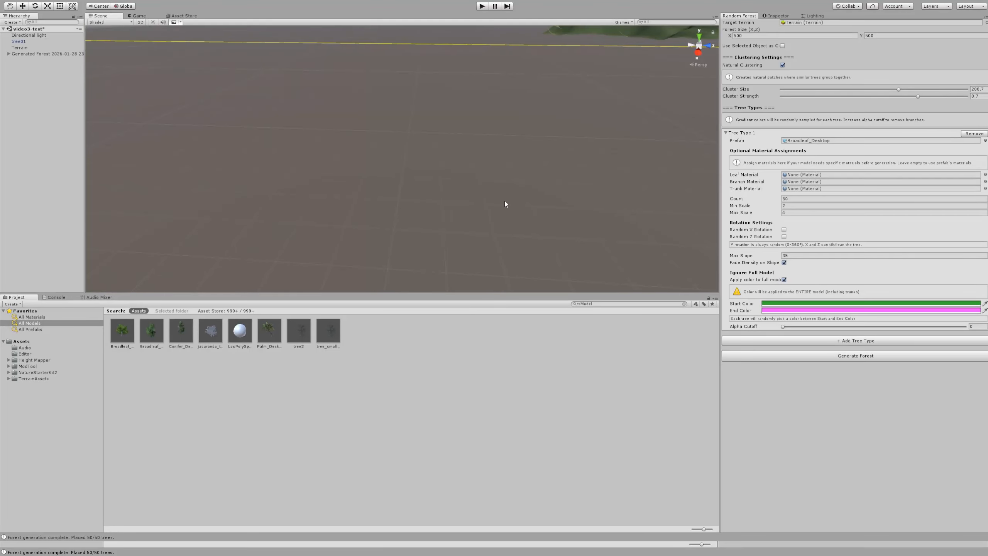
{"action": "scroll", "coordinate": [504, 204], "scroll_direction": "down", "scroll_amount": 6}
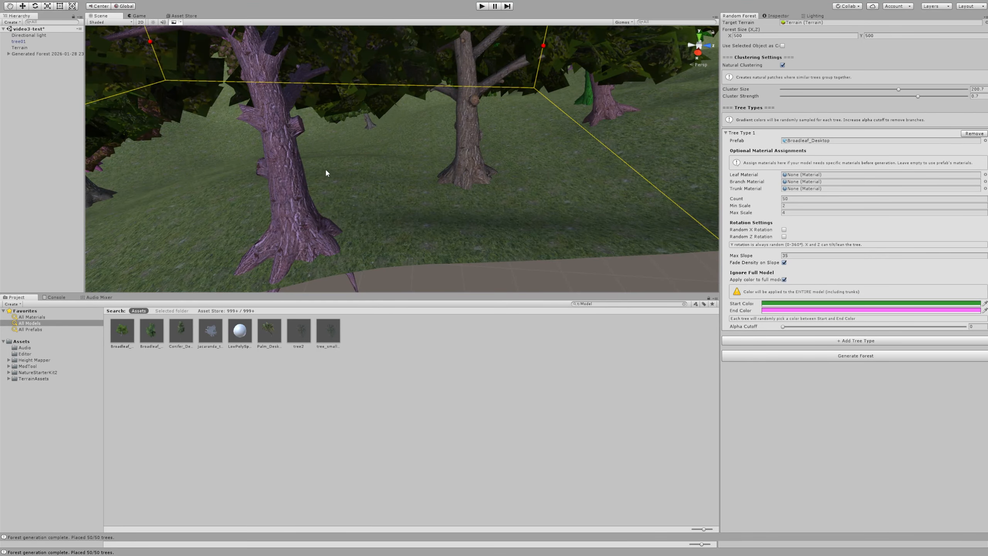
{"action": "scroll", "coordinate": [380, 130], "scroll_direction": "down", "scroll_amount": 3}
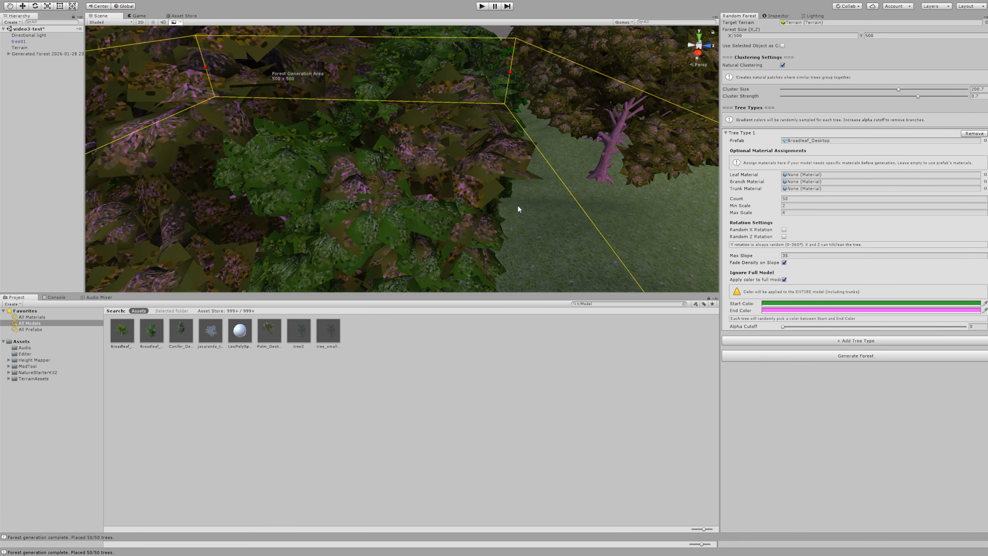
{"action": "scroll", "coordinate": [517, 209], "scroll_direction": "up", "scroll_amount": 4}
{"action": "scroll", "coordinate": [408, 159], "scroll_direction": "down", "scroll_amount": 3}
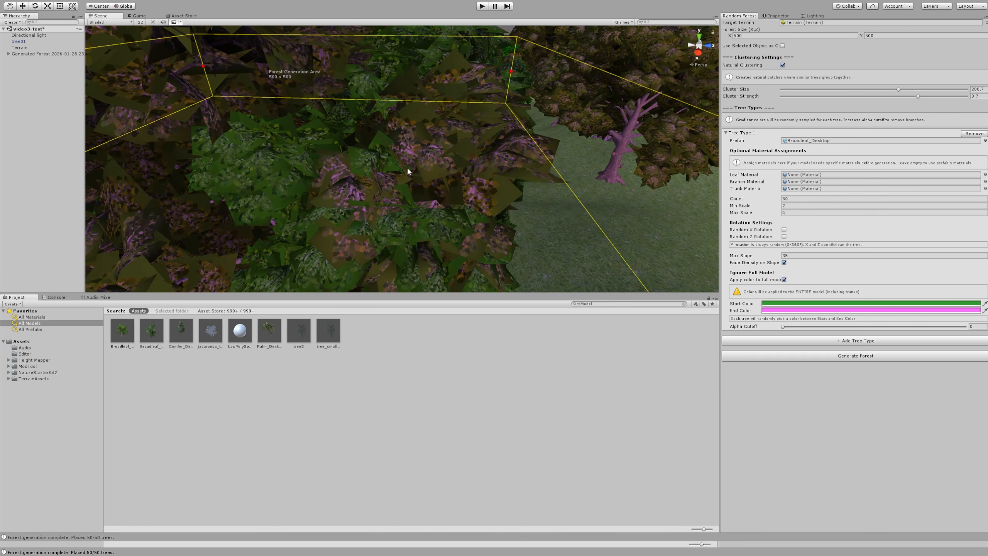
{"action": "scroll", "coordinate": [429, 187], "scroll_direction": "up", "scroll_amount": 4}
{"action": "scroll", "coordinate": [431, 185], "scroll_direction": "down", "scroll_amount": 4}
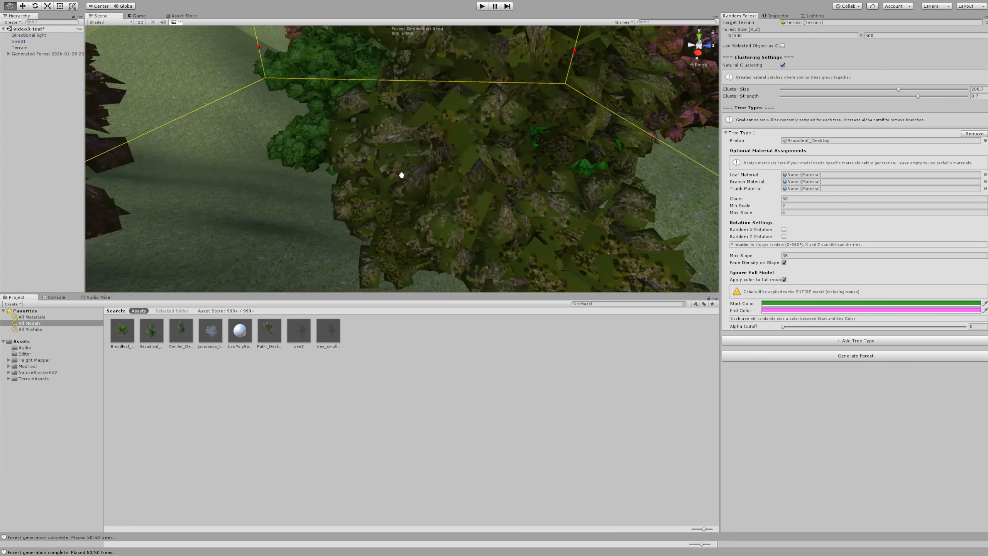
{"action": "scroll", "coordinate": [401, 175], "scroll_direction": "down", "scroll_amount": 10}
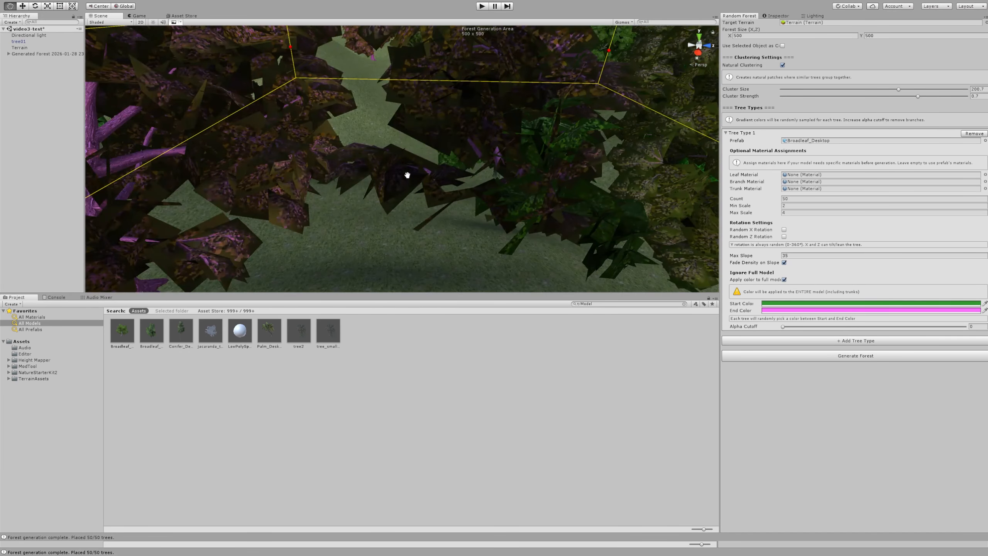
{"action": "scroll", "coordinate": [367, 164], "scroll_direction": "up", "scroll_amount": 10}
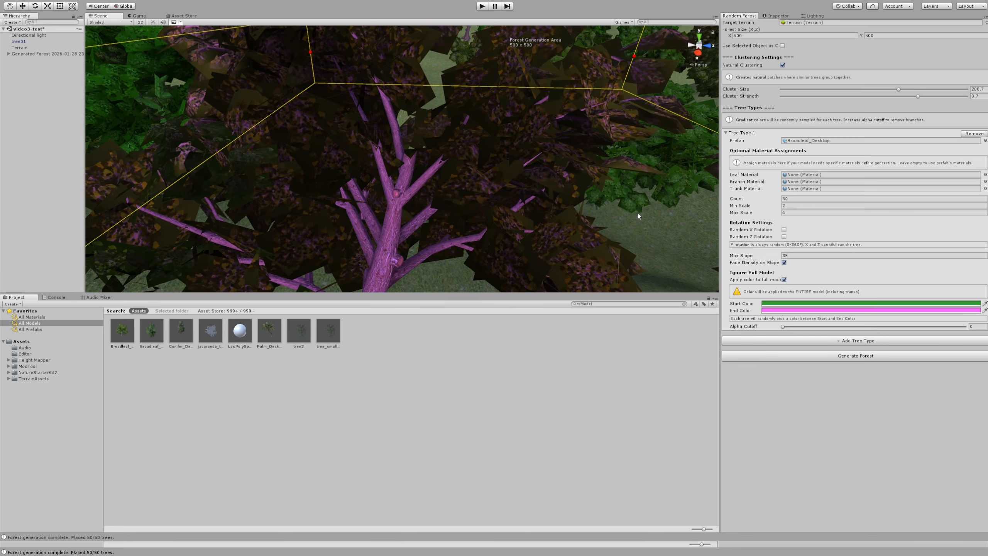
Disable applying the color to the full model for Tree Type 1
{"action": "left_click", "coordinate": [784, 280]}
{"action": "scroll", "coordinate": [470, 199], "scroll_direction": "down", "scroll_amount": 10}
{"action": "middle_click_drag", "start_coordinate": [474, 178], "coordinate": [484, 219]}
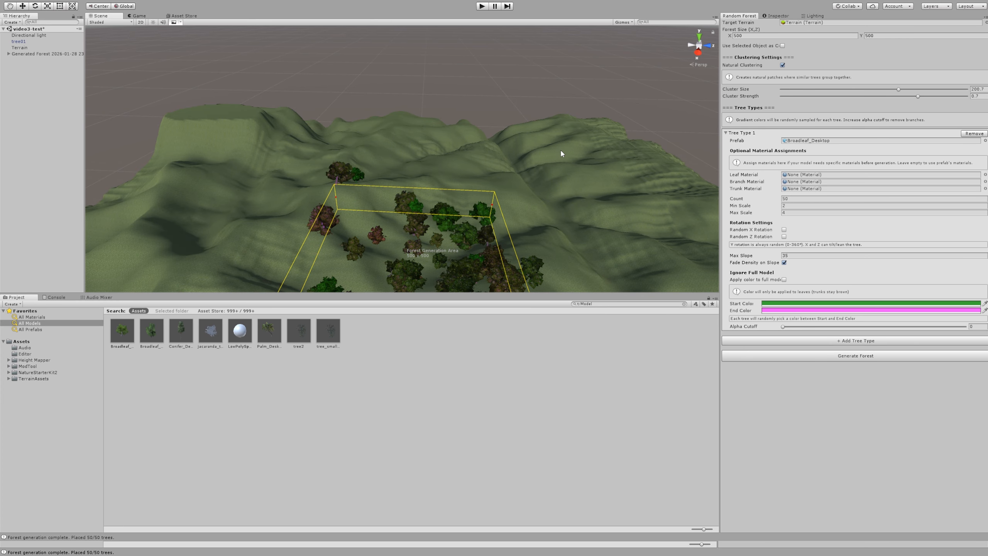
{"action": "scroll", "coordinate": [565, 144], "scroll_direction": "up", "scroll_amount": 5}
{"action": "middle_click_drag", "start_coordinate": [566, 143], "coordinate": [544, 145]}
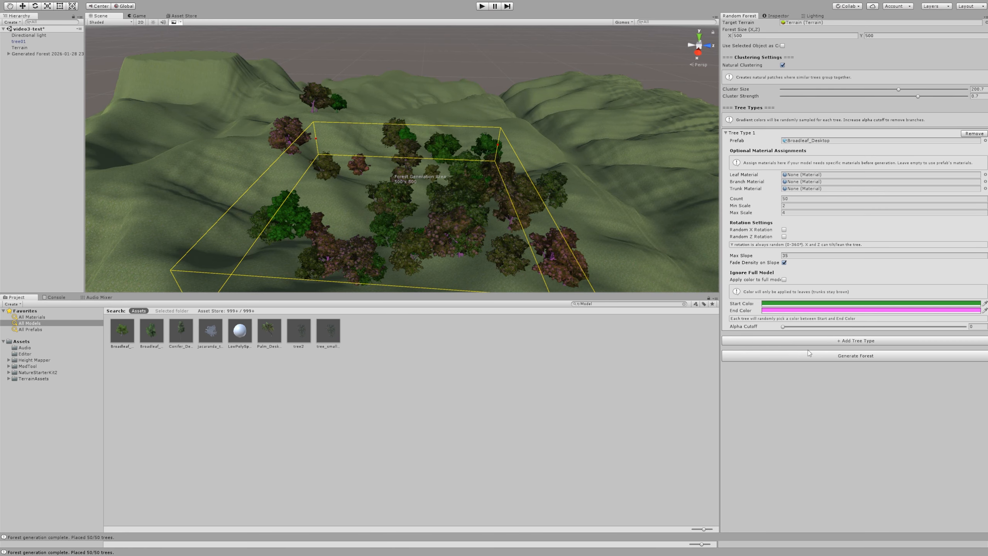
Add three more tree types to the forest settings and collapse Tree Type 2
{"action": "left_click", "coordinate": [827, 342]}
{"action": "left_click", "coordinate": [827, 341]}
{"action": "left_click", "coordinate": [830, 356]}
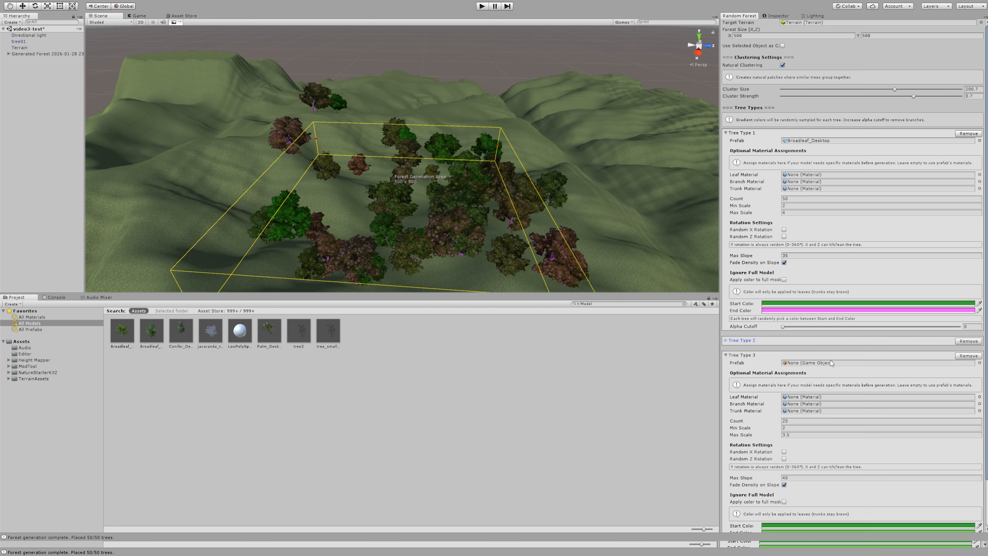
{"action": "scroll", "coordinate": [827, 378], "scroll_direction": "down", "scroll_amount": 2}
{"action": "left_click", "coordinate": [836, 509]}
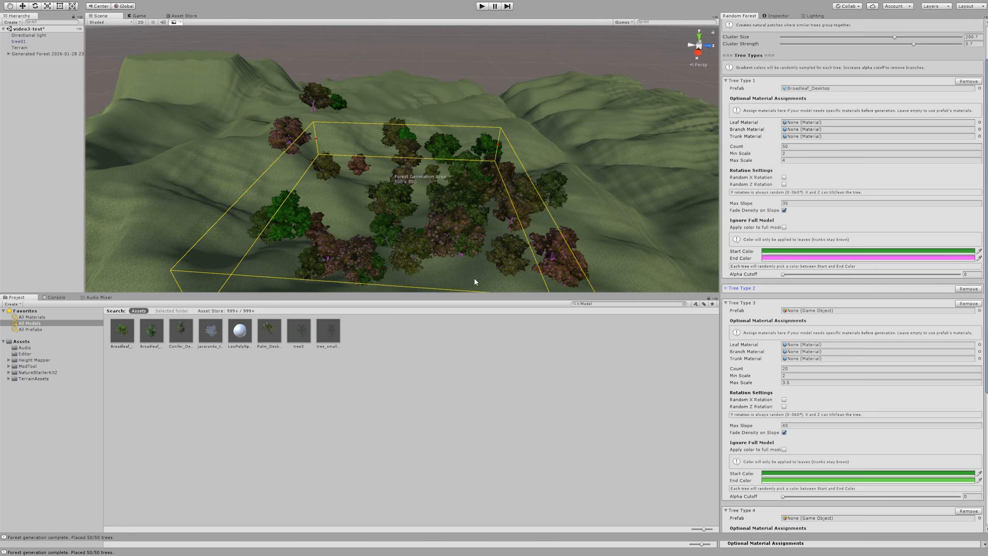
{"action": "scroll", "coordinate": [799, 448], "scroll_direction": "down", "scroll_amount": 3}
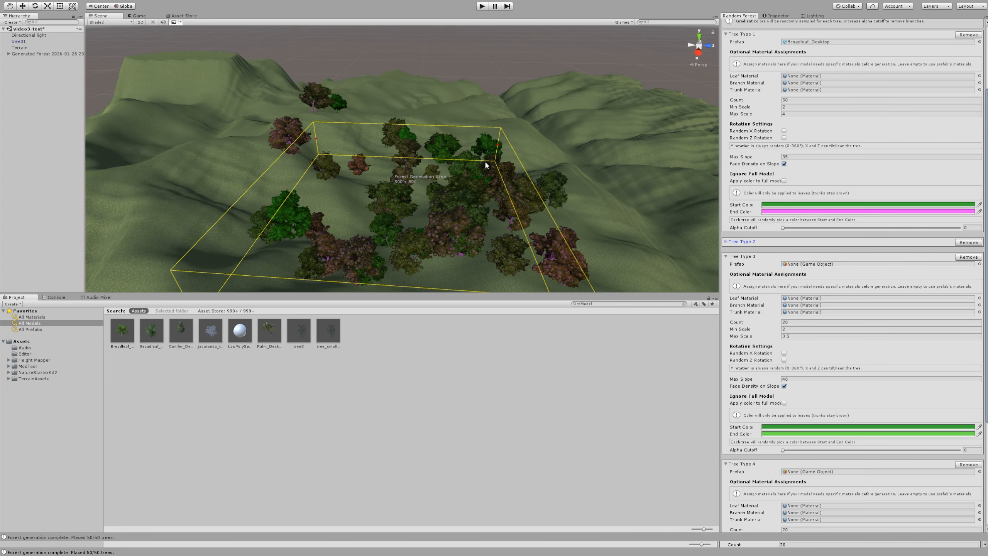
{"action": "scroll", "coordinate": [472, 164], "scroll_direction": "down", "scroll_amount": 5}
{"action": "scroll", "coordinate": [472, 165], "scroll_direction": "up", "scroll_amount": 3}
{"action": "scroll", "coordinate": [471, 167], "scroll_direction": "up", "scroll_amount": 5}
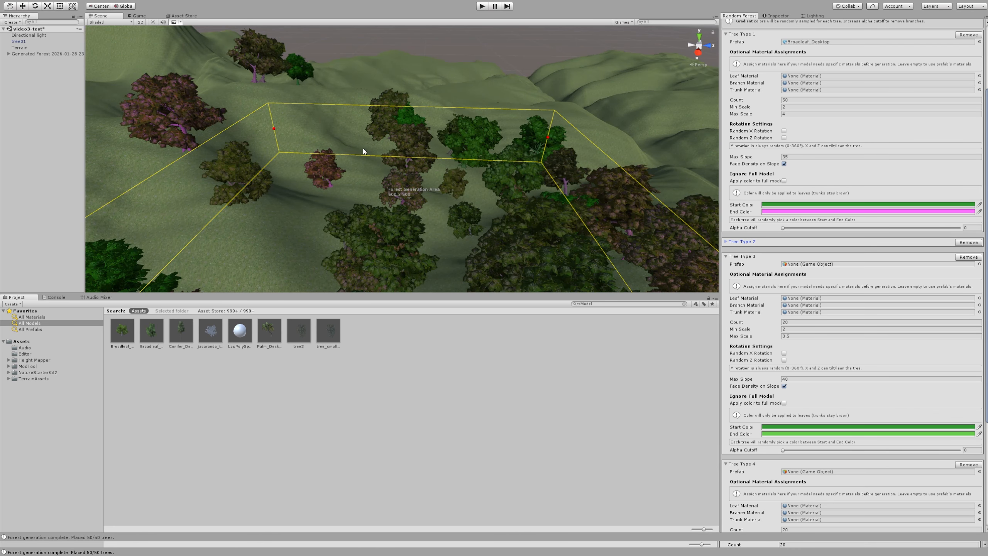
{"action": "scroll", "coordinate": [350, 151], "scroll_direction": "down", "scroll_amount": 6}
{"action": "scroll", "coordinate": [360, 156], "scroll_direction": "up", "scroll_amount": 3}
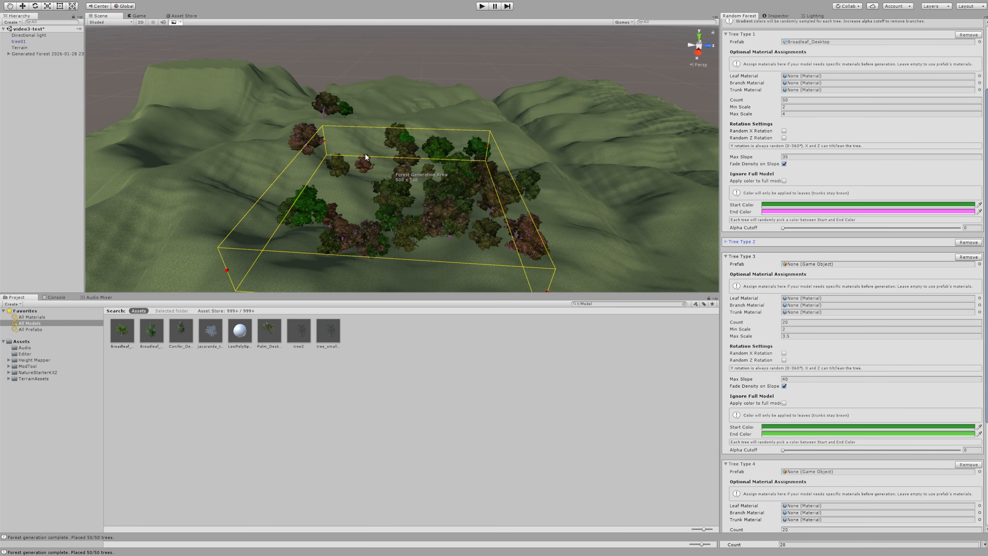